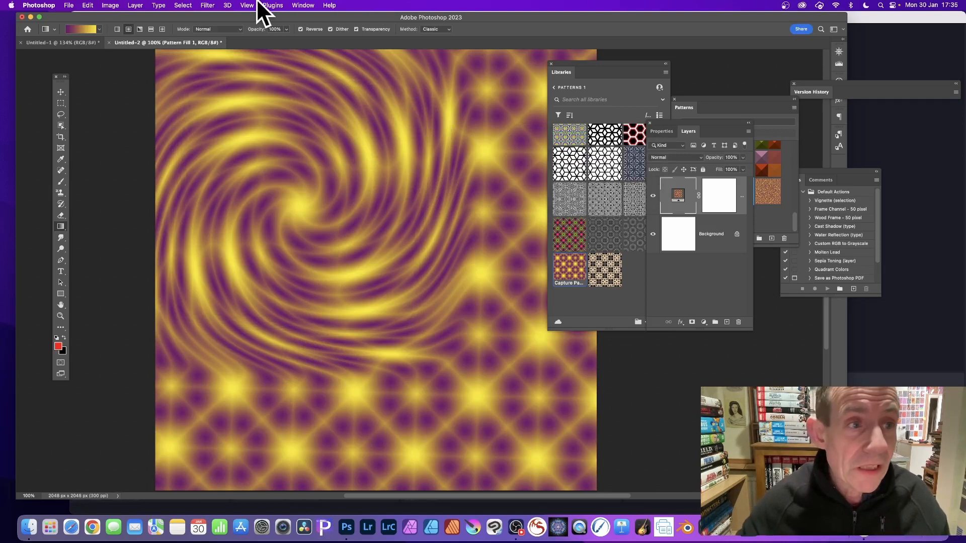
- Switch to the Untitled-1 document and redraw its radial purple-to-yellow gradient as a larger soft spot near the canvas centre
{"action": "left_click", "coordinate": [85, 42]}
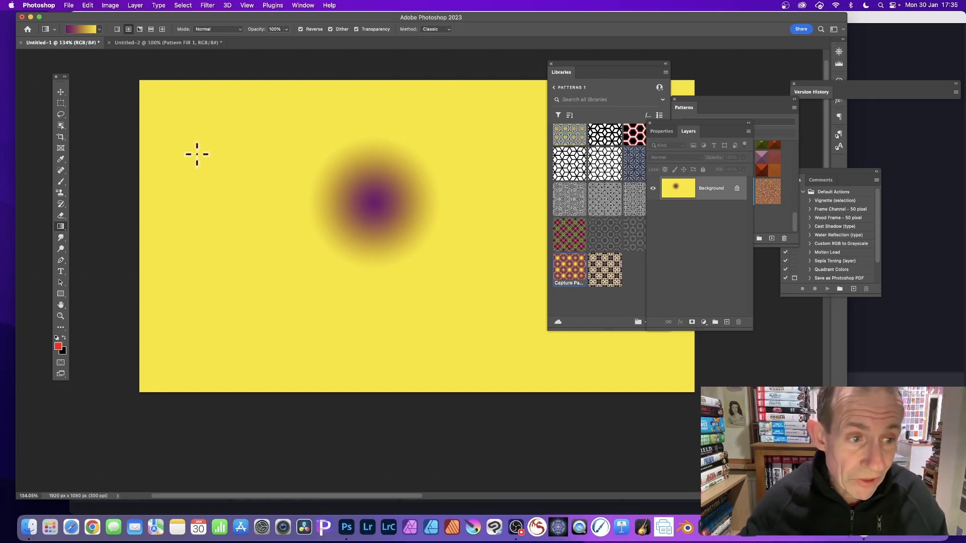
{"action": "left_click_drag", "start_coordinate": [364, 200], "coordinate": [441, 244]}
{"action": "left_click_drag", "start_coordinate": [372, 216], "coordinate": [440, 252]}
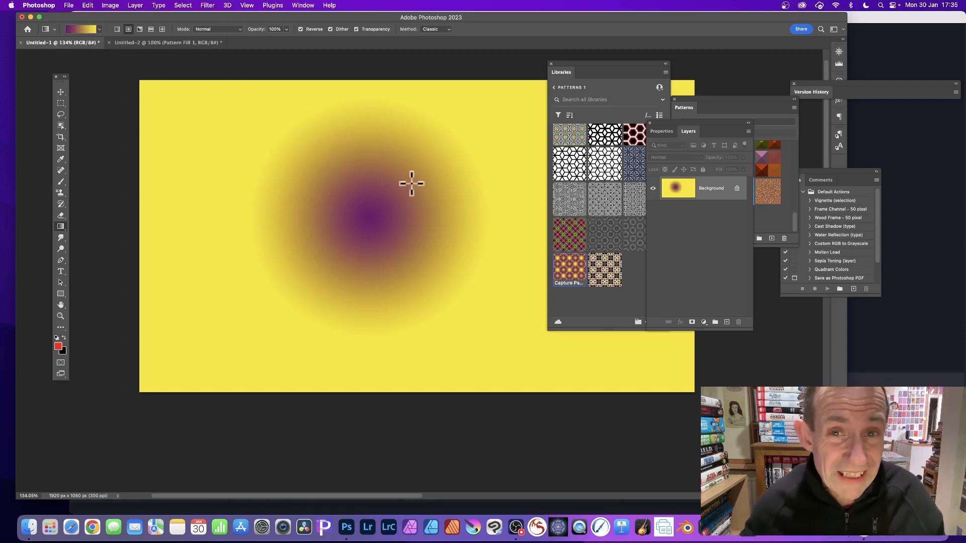
{"action": "left_click_drag", "start_coordinate": [368, 215], "coordinate": [463, 250]}
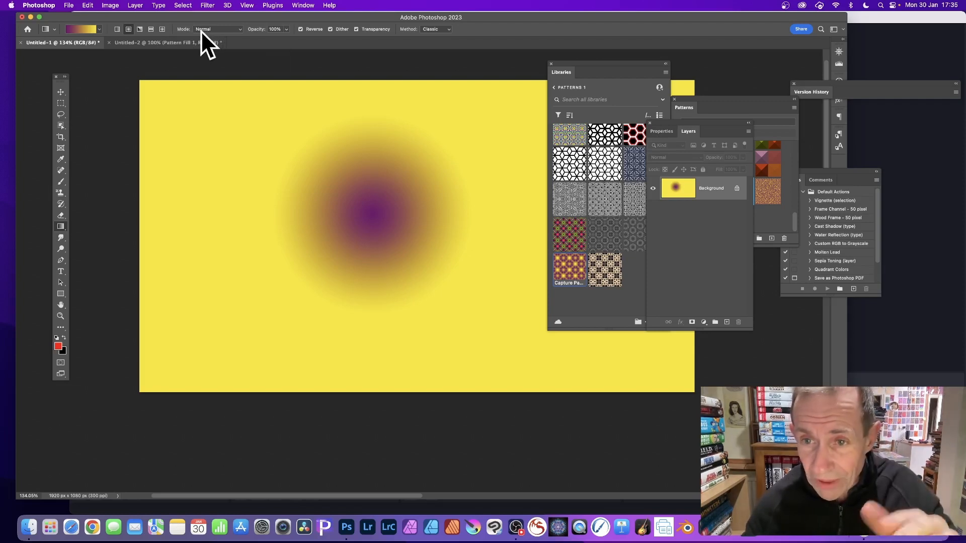
- Start extracting a pattern from the gradient image for the Patterns 1 library and centre the purple spot in the triangular sample area
{"action": "left_click", "coordinate": [608, 65]}
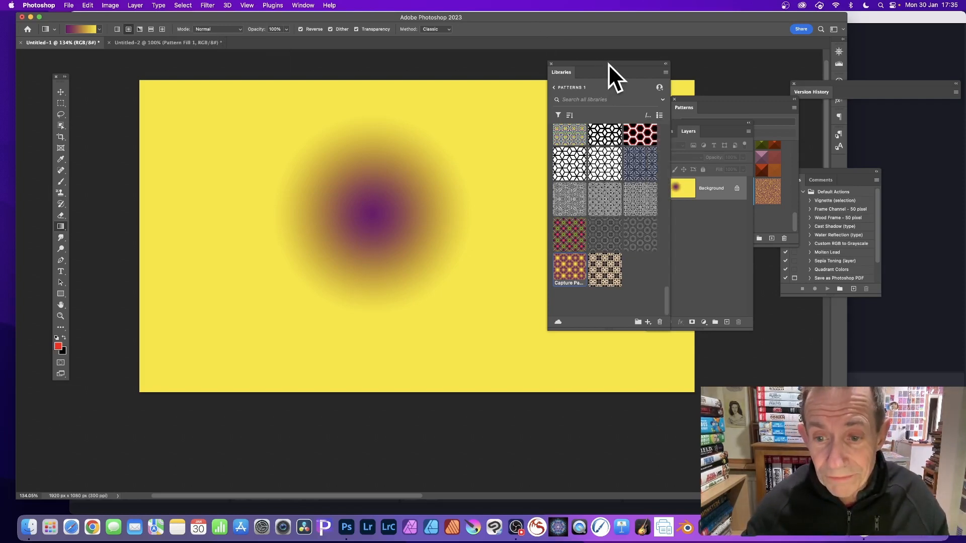
{"action": "left_click", "coordinate": [648, 322]}
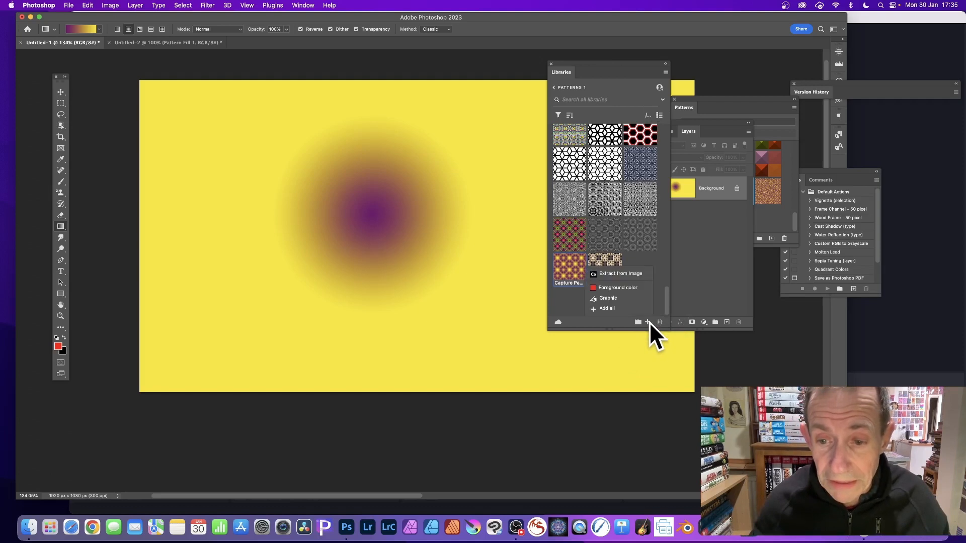
{"action": "left_click", "coordinate": [618, 272]}
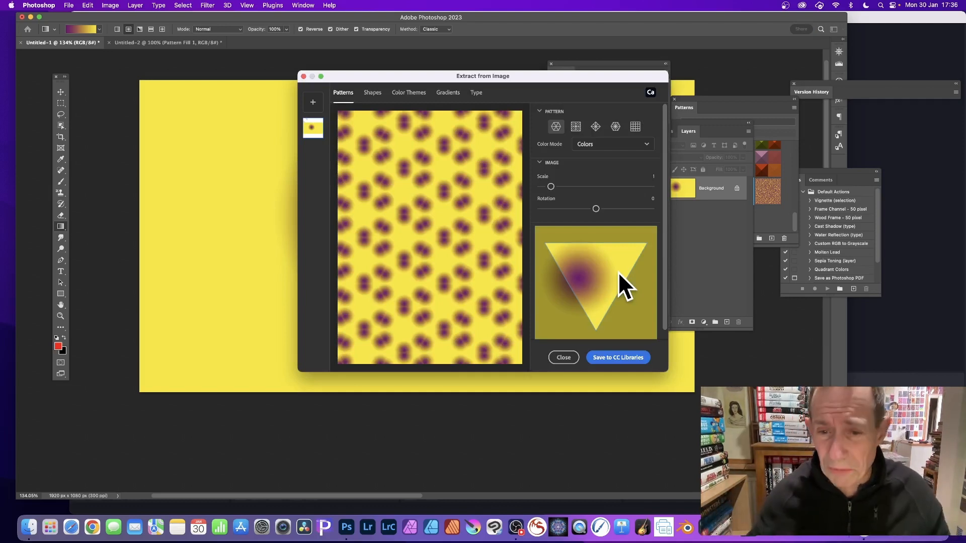
{"action": "left_click_drag", "start_coordinate": [593, 252], "coordinate": [614, 246]}
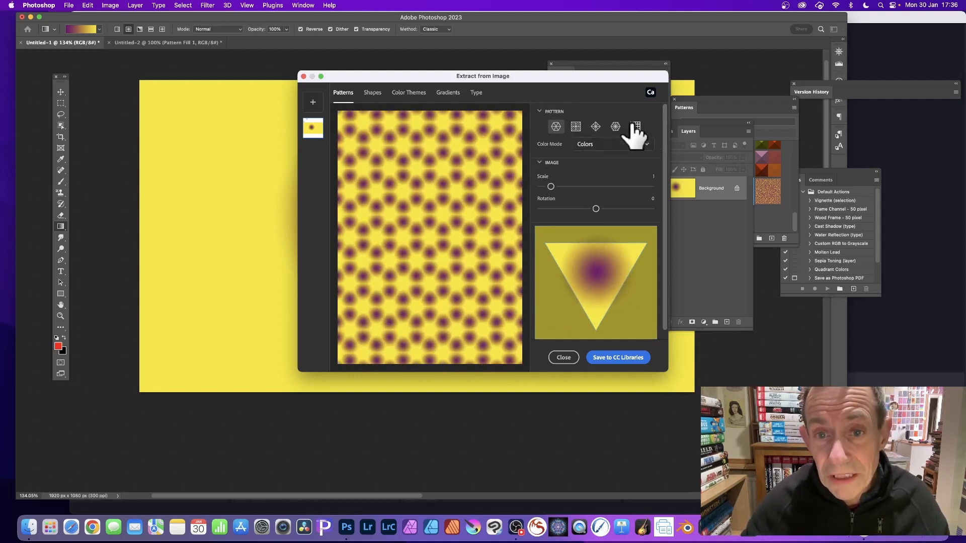
- Choose the fourth pattern tiling, enlarge the image to scale 3, and save the resulting pattern to the library
{"action": "scroll", "coordinate": [579, 128], "scroll_direction": "up", "scroll_amount": 1}
{"action": "left_click", "coordinate": [615, 126]}
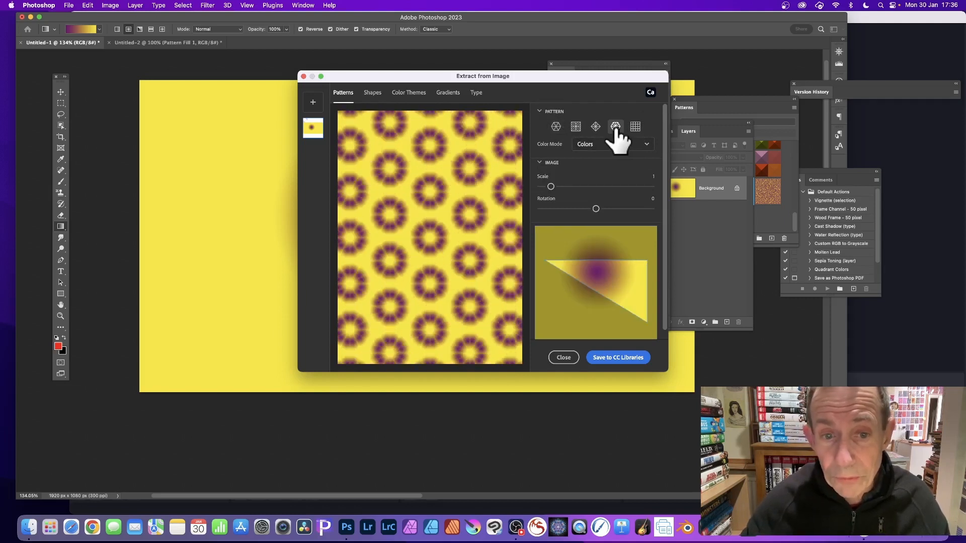
{"action": "mouse_move", "coordinate": [618, 263]}
{"action": "left_mouse_down"}
{"action": "mouse_move", "coordinate": [642, 276]}
{"action": "mouse_move", "coordinate": [619, 261]}
{"action": "mouse_move", "coordinate": [629, 270]}
{"action": "left_mouse_up"}
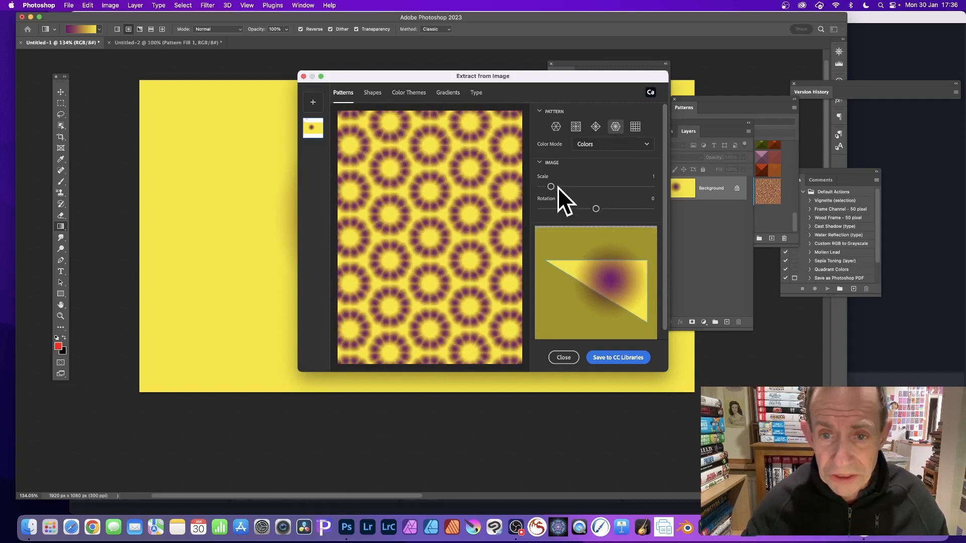
{"action": "left_click_drag", "start_coordinate": [551, 187], "coordinate": [570, 187]}
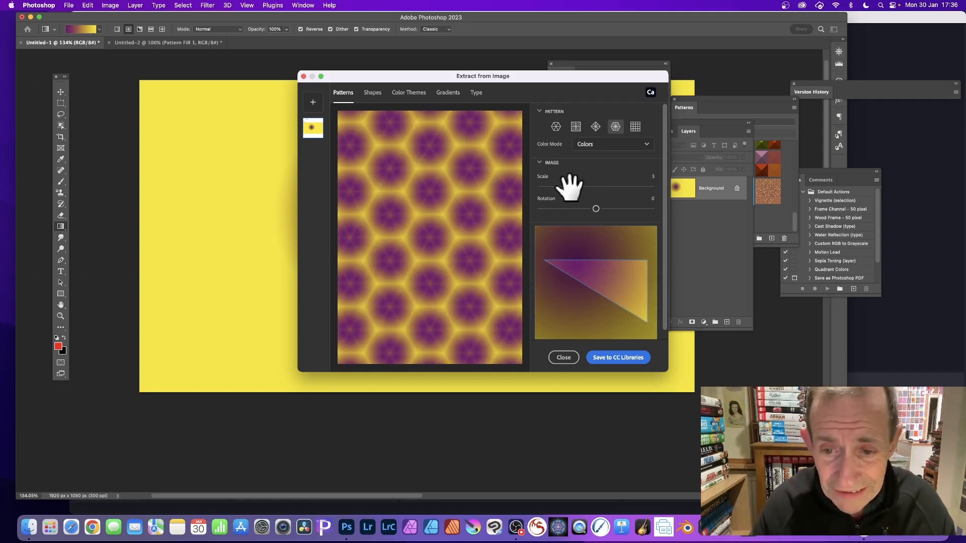
{"action": "left_click", "coordinate": [610, 359]}
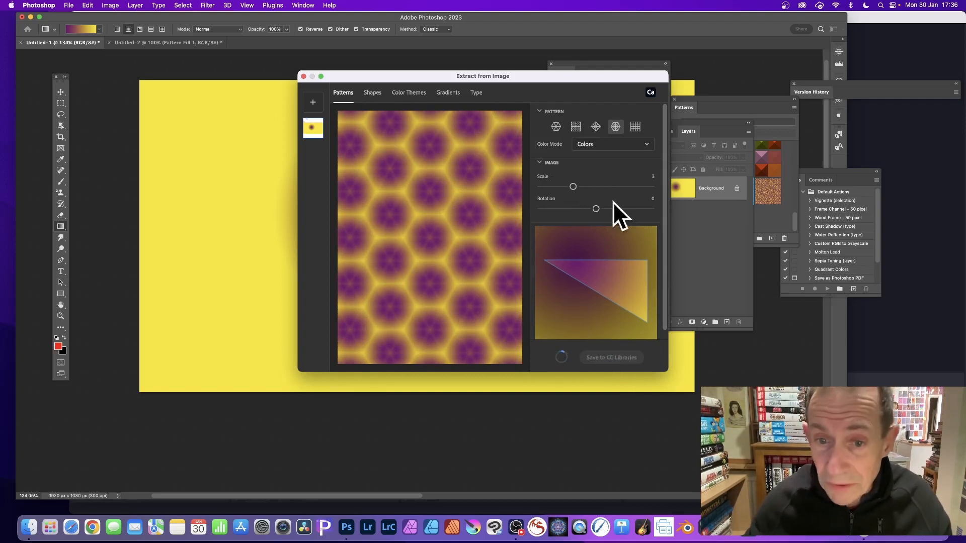
- Save a second pattern variation to the library with image scale 1.4 and the purple spot repositioned, closing the extraction dialog
{"action": "left_click_drag", "start_coordinate": [572, 187], "coordinate": [555, 186]}
{"action": "left_click_drag", "start_coordinate": [590, 267], "coordinate": [603, 291]}
{"action": "left_click", "coordinate": [622, 358]}
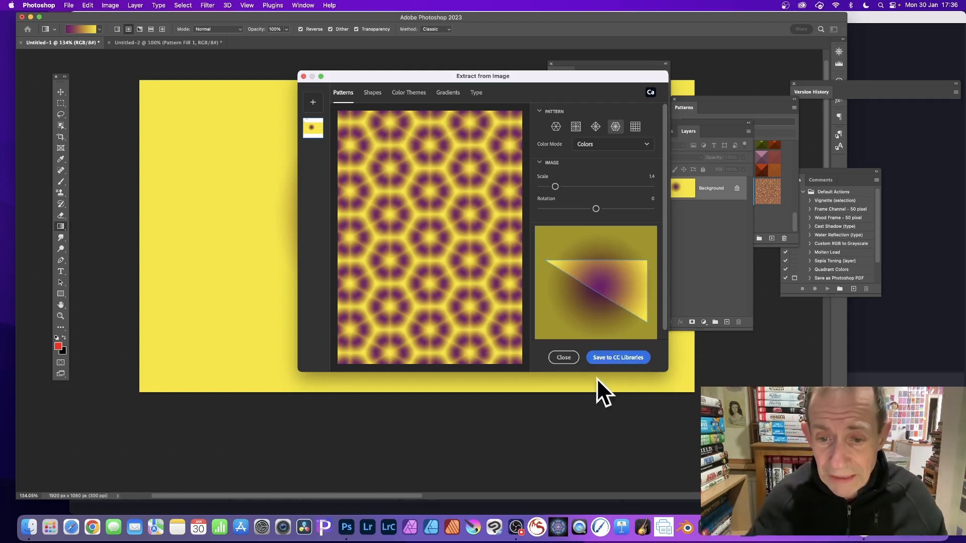
{"action": "left_click", "coordinate": [564, 358]}
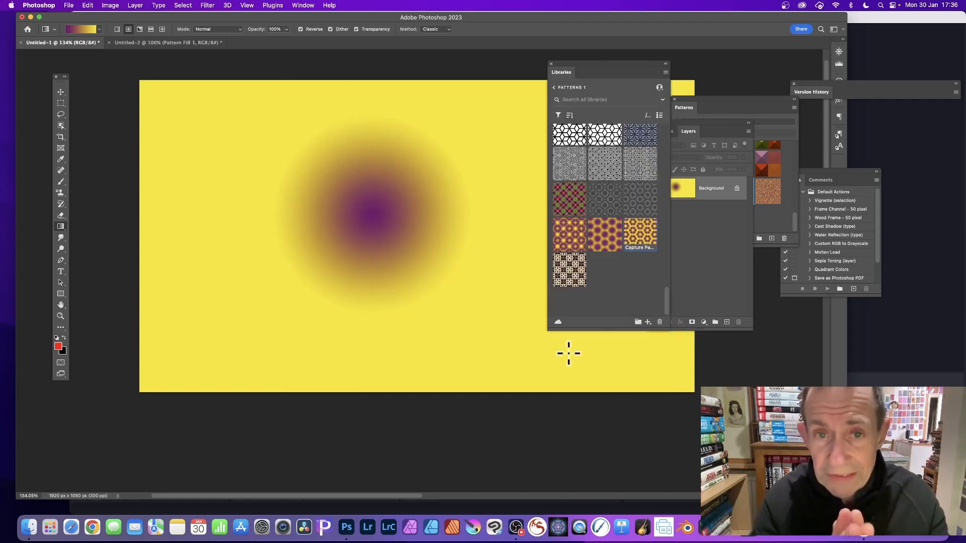
- Switch to the Untitled-2 swirl document and flatten its layers into a single background
{"action": "left_click", "coordinate": [176, 43]}
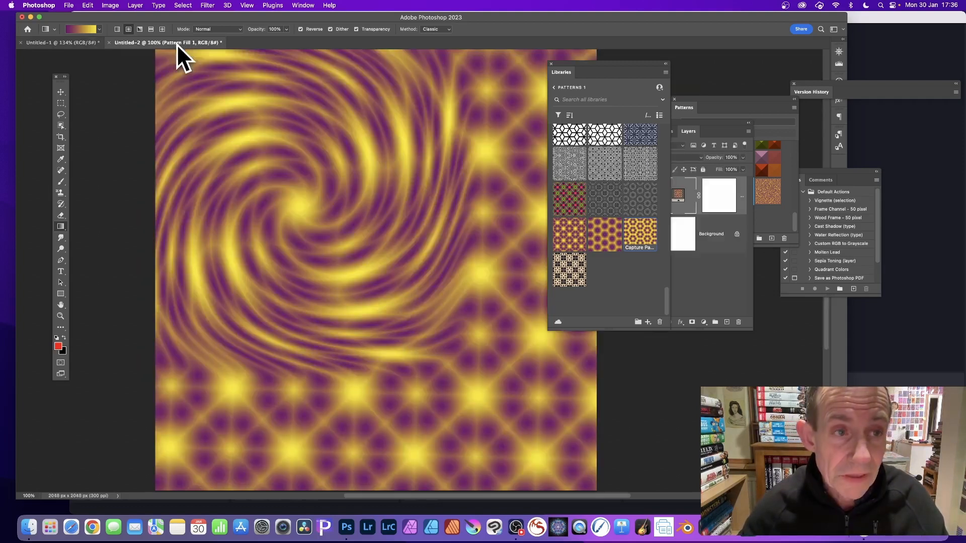
{"action": "left_click", "coordinate": [140, 3]}
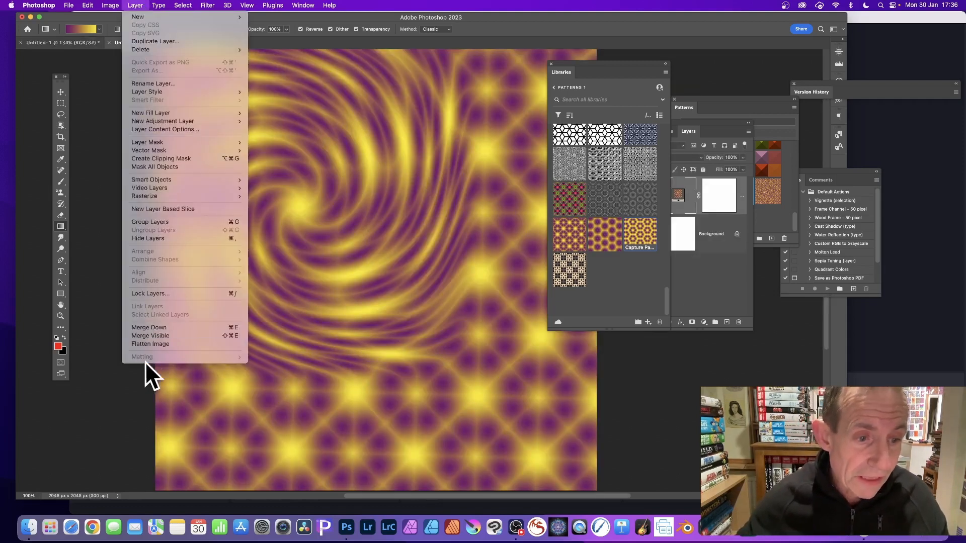
{"action": "left_click", "coordinate": [148, 343]}
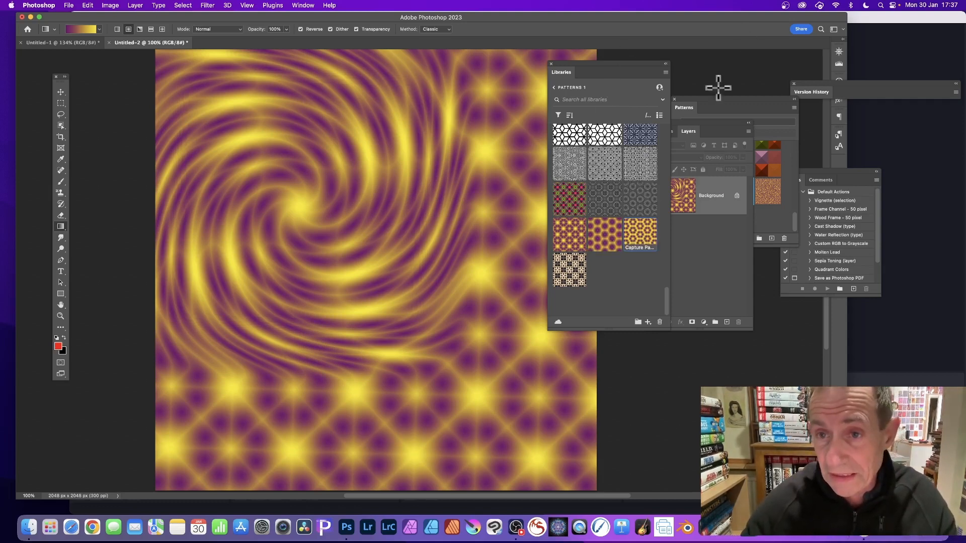
- Create a pattern preset from the library's purple hexagon pattern with the yellow outlines
{"action": "left_click_drag", "start_coordinate": [691, 114], "coordinate": [708, 67]}
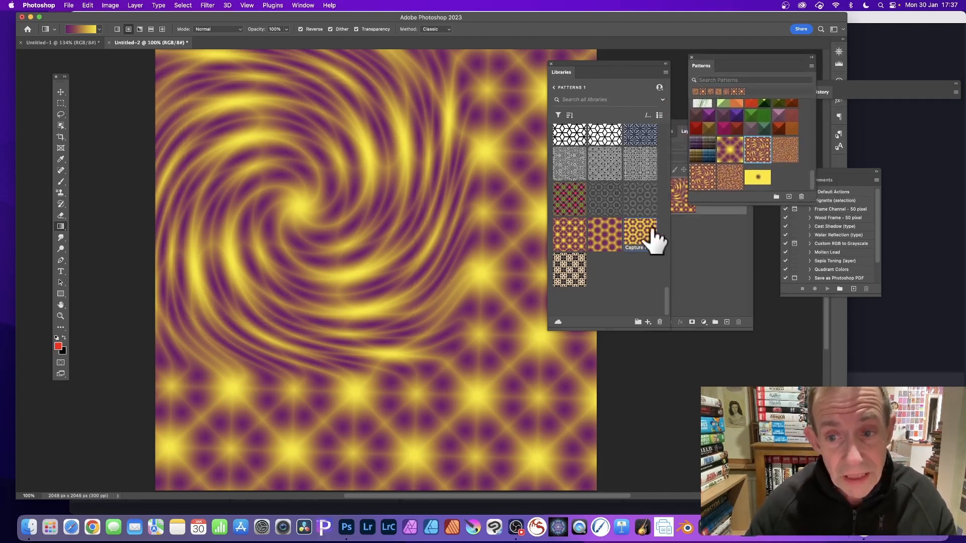
{"action": "right_click", "coordinate": [602, 241]}
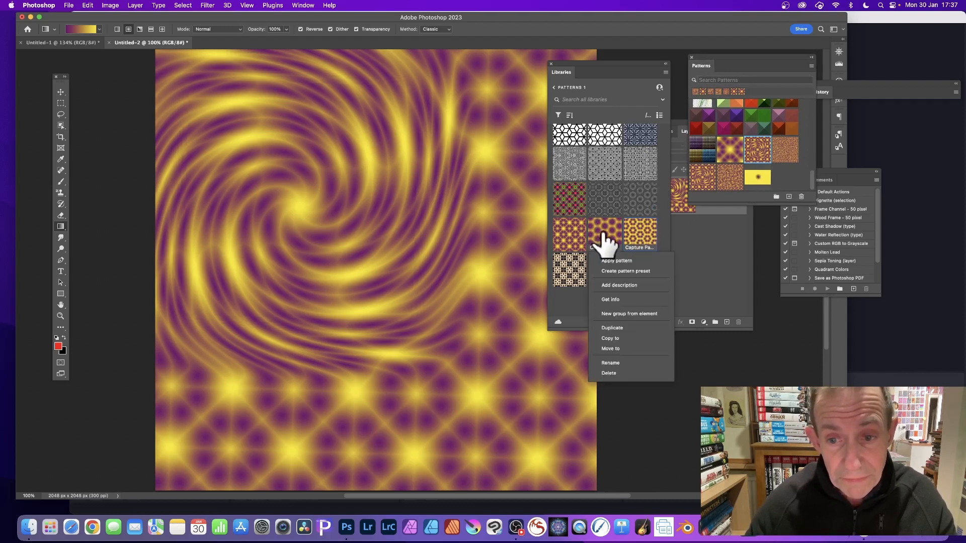
{"action": "left_click", "coordinate": [633, 271]}
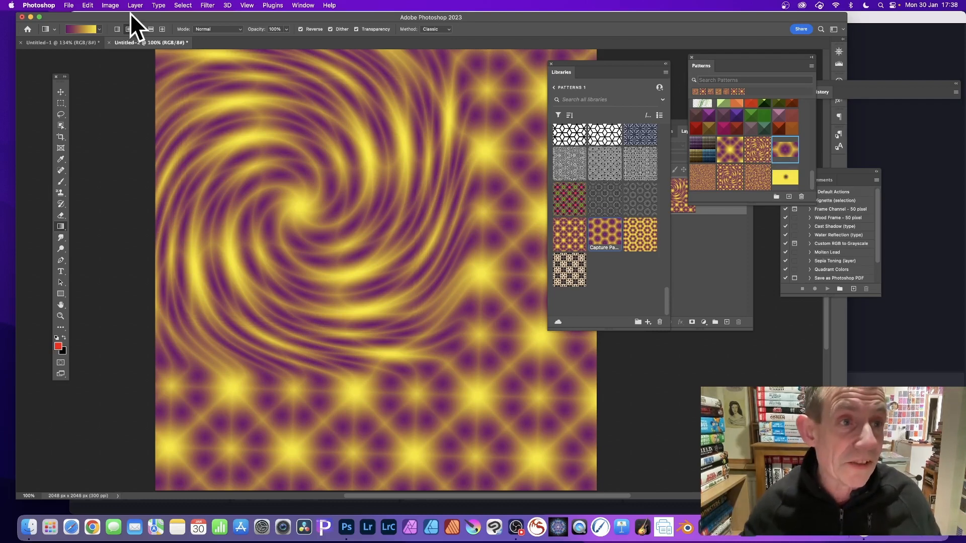
- Create a new blank document 2660 pixels wide and 1536 pixels high at 300 pixels per inch
{"action": "left_click", "coordinate": [68, 4]}
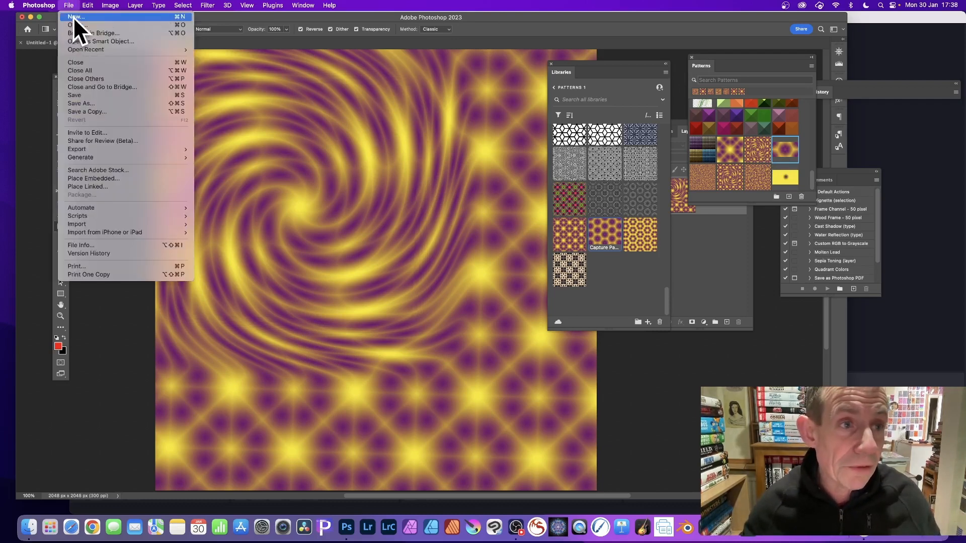
{"action": "left_click", "coordinate": [73, 17]}
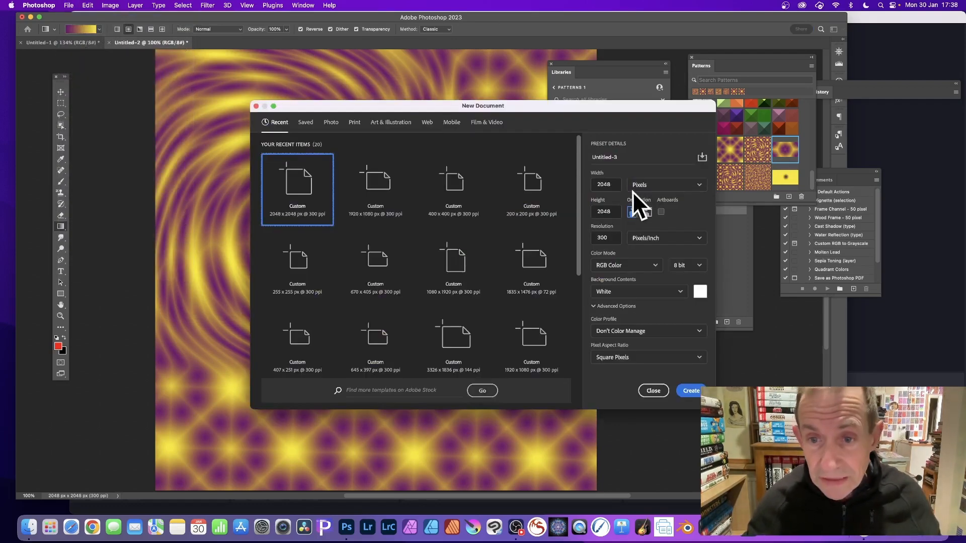
{"action": "double_click", "coordinate": [608, 185]}
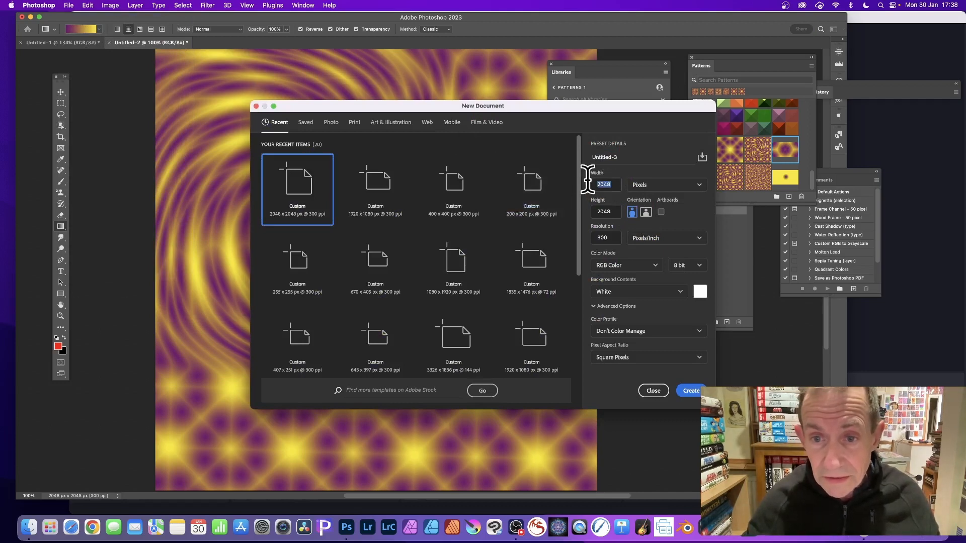
{"action": "type", "text": "2"}
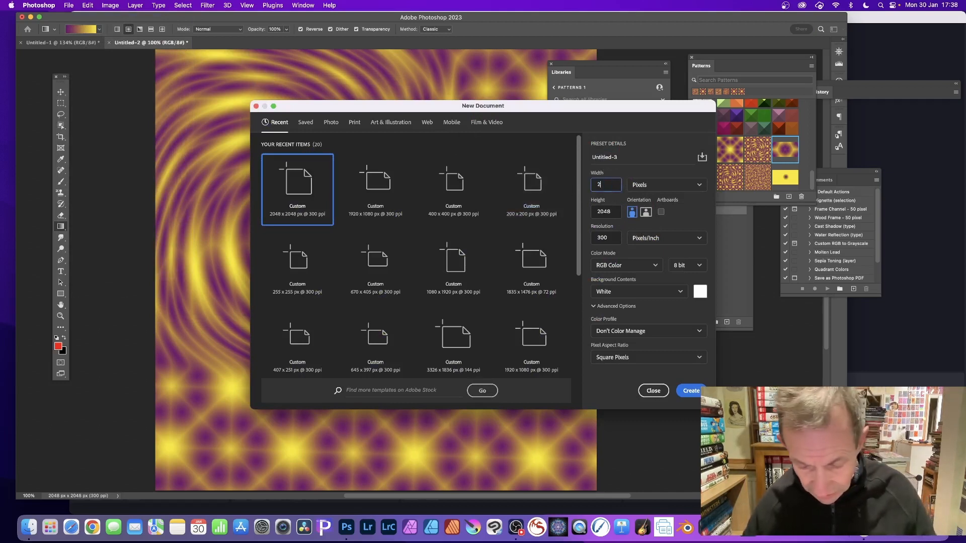
{"action": "type", "text": "660"}
{"action": "key", "text": "Tab"}
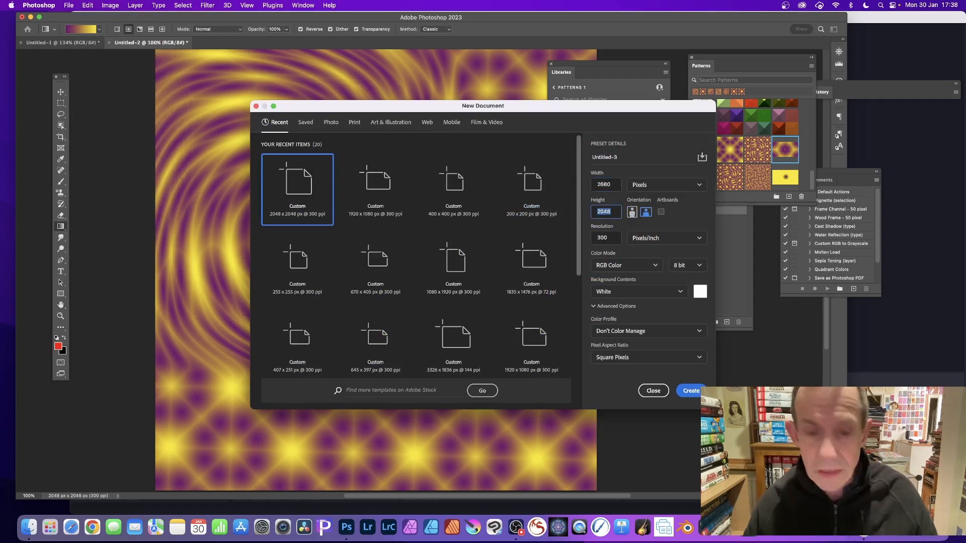
{"action": "type", "text": "1"}
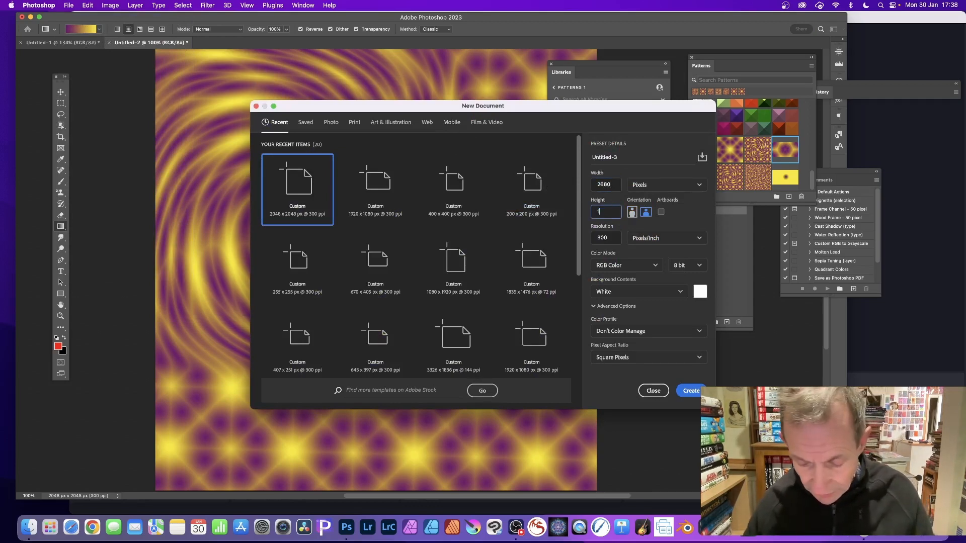
{"action": "type", "text": "536"}
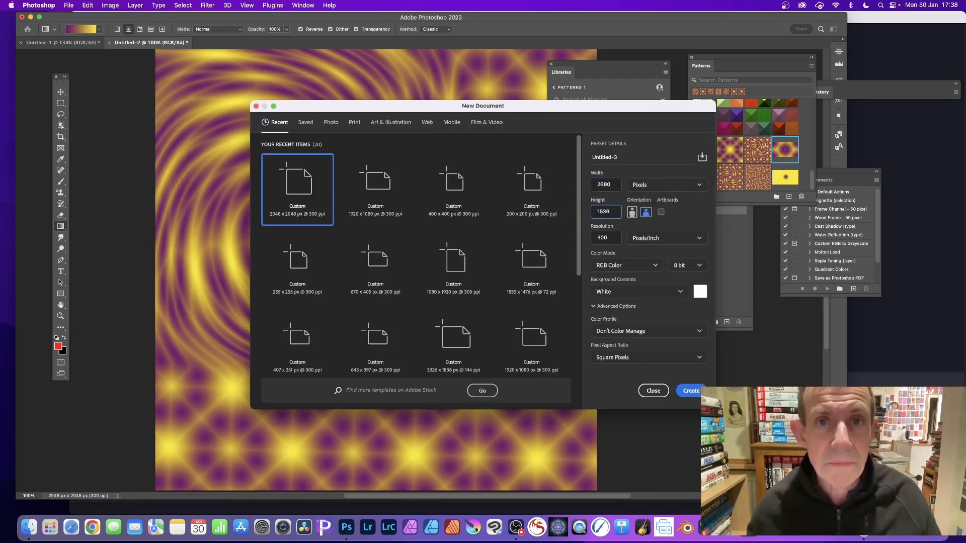
{"action": "left_click", "coordinate": [690, 391]}
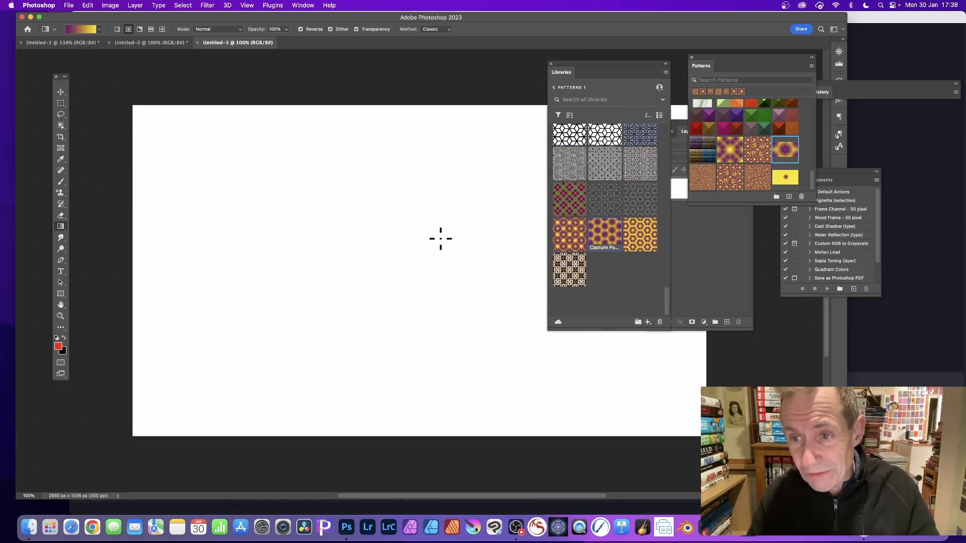
- Fill the blank canvas with the purple hexagon pattern preset and set the pattern fill's scale to 25%
{"action": "left_click_drag", "start_coordinate": [783, 156], "coordinate": [401, 233]}
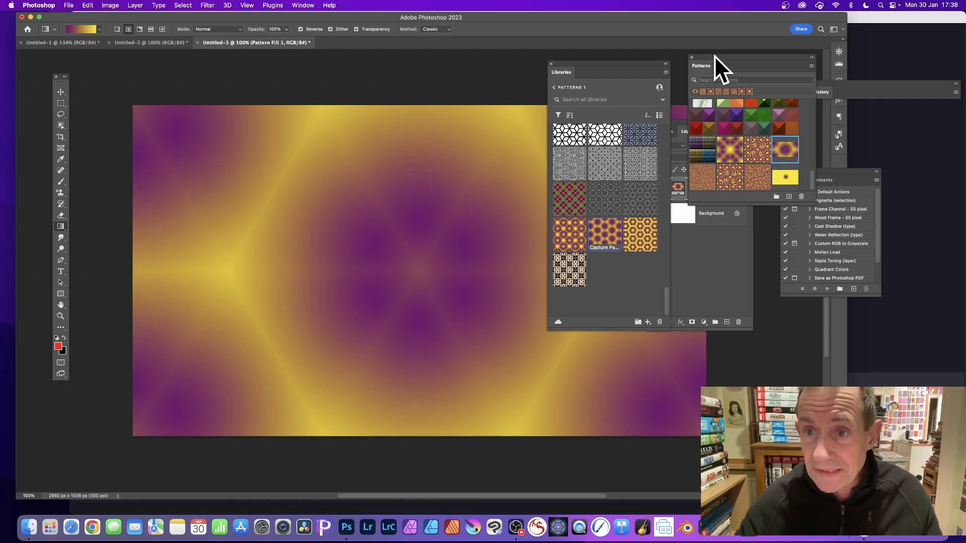
{"action": "left_click_drag", "start_coordinate": [714, 55], "coordinate": [501, 79]}
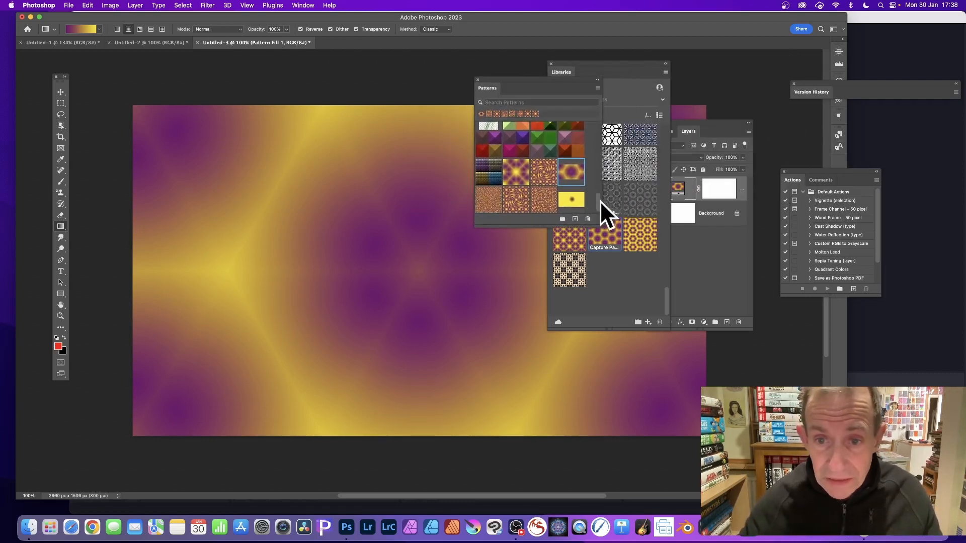
{"action": "left_click", "coordinate": [705, 122]}
{"action": "left_click_drag", "start_coordinate": [708, 122], "coordinate": [597, 150]}
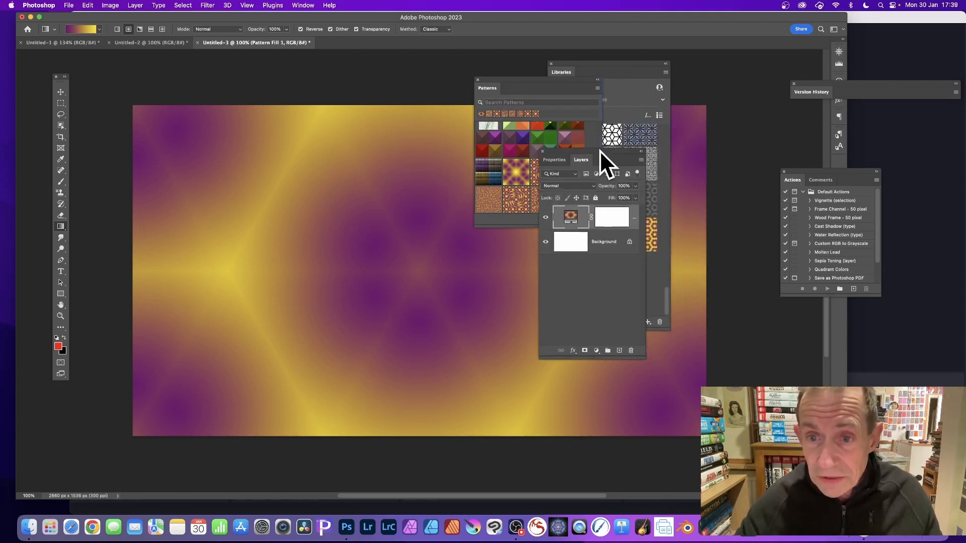
{"action": "double_click", "coordinate": [567, 216]}
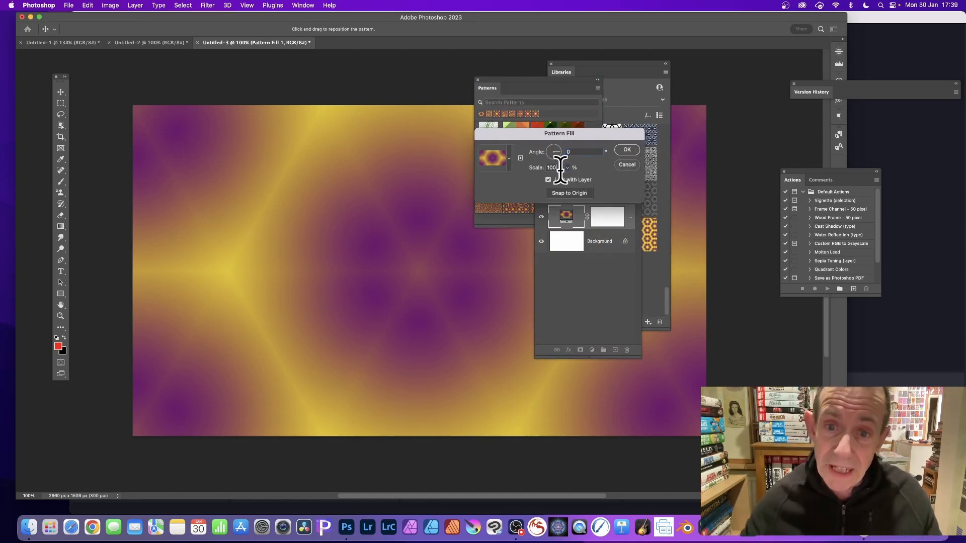
{"action": "left_click_drag", "start_coordinate": [560, 167], "coordinate": [521, 164]}
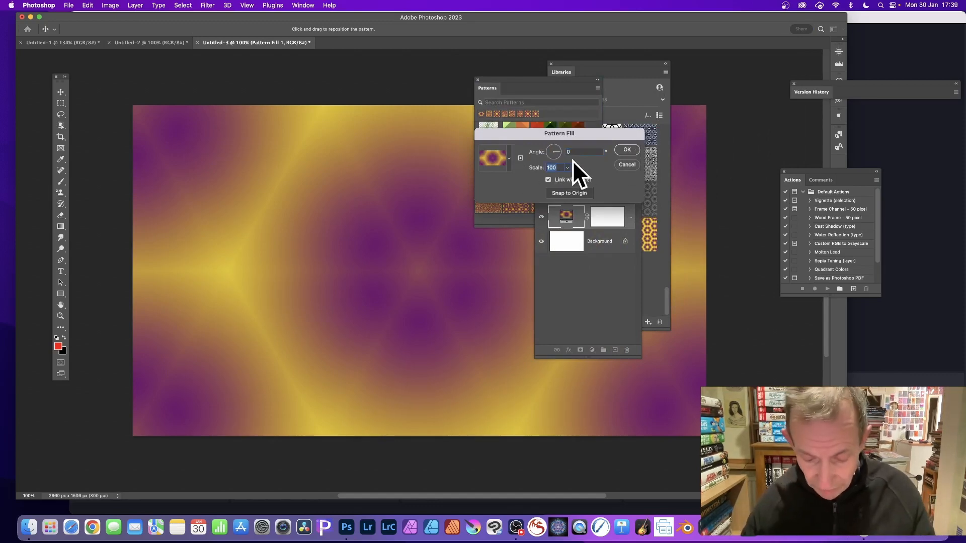
{"action": "type", "text": "25"}
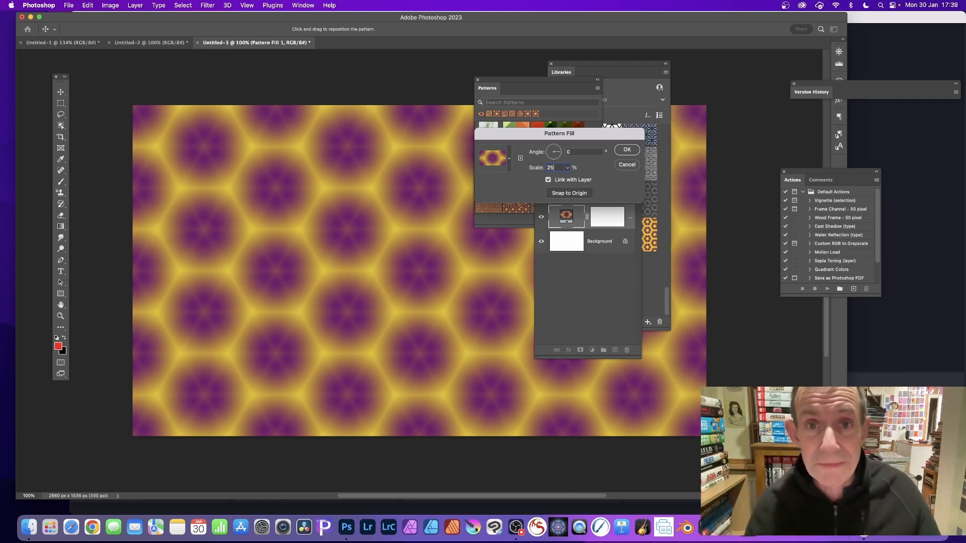
{"action": "left_click", "coordinate": [626, 147]}
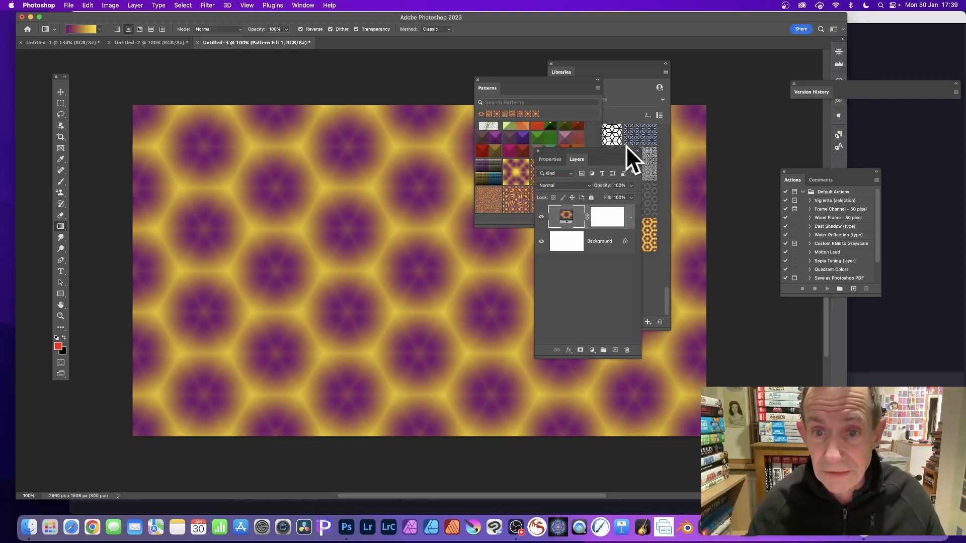
- Flatten the hexagon pattern fill into the background and define the whole image as a new pattern
{"action": "left_click", "coordinate": [136, 5]}
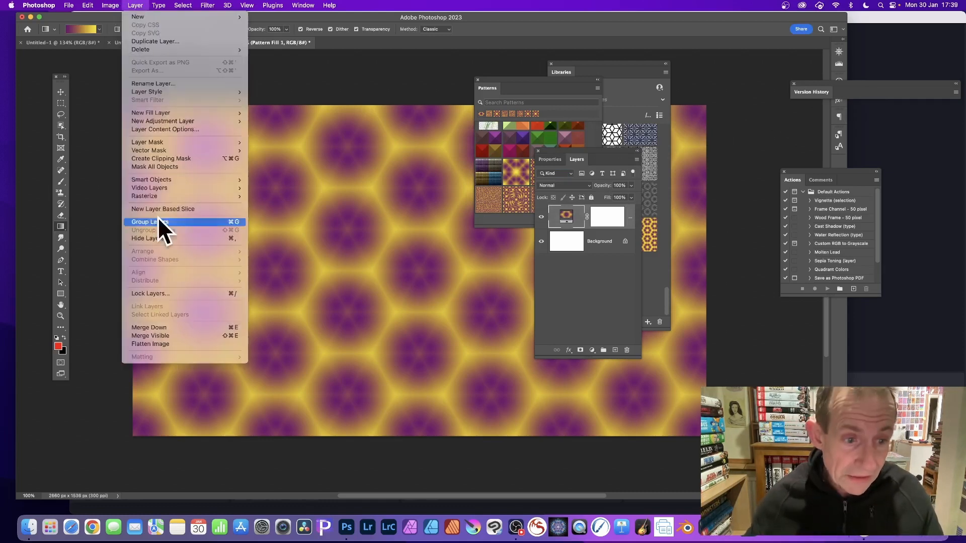
{"action": "left_click", "coordinate": [157, 344]}
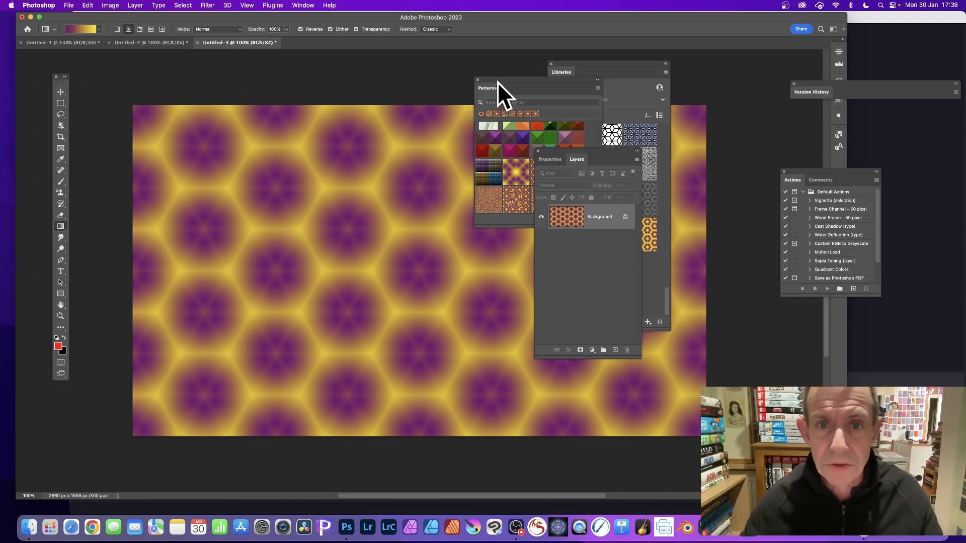
{"action": "left_click_drag", "start_coordinate": [497, 83], "coordinate": [700, 89]}
{"action": "left_click_drag", "start_coordinate": [574, 66], "coordinate": [737, 248]}
{"action": "left_click", "coordinate": [90, 5]}
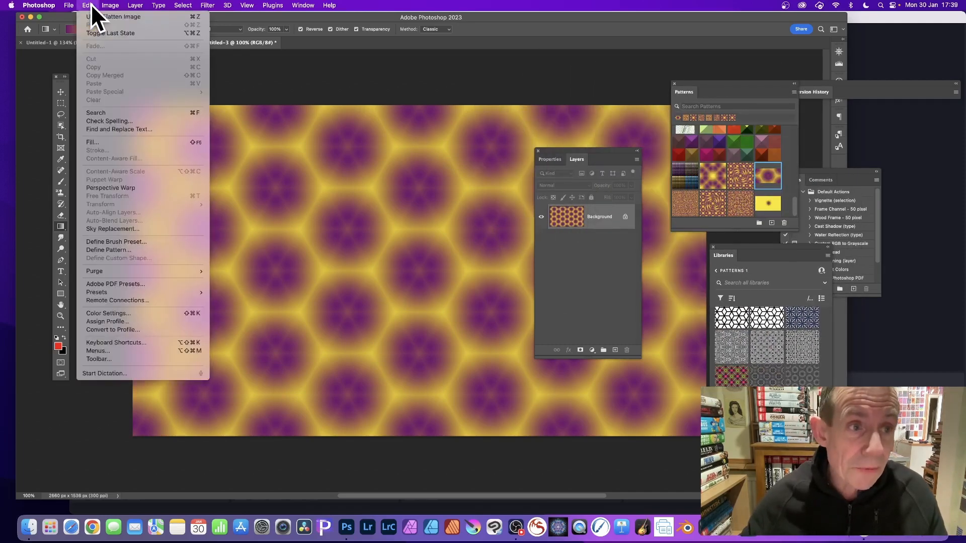
{"action": "left_click", "coordinate": [114, 250]}
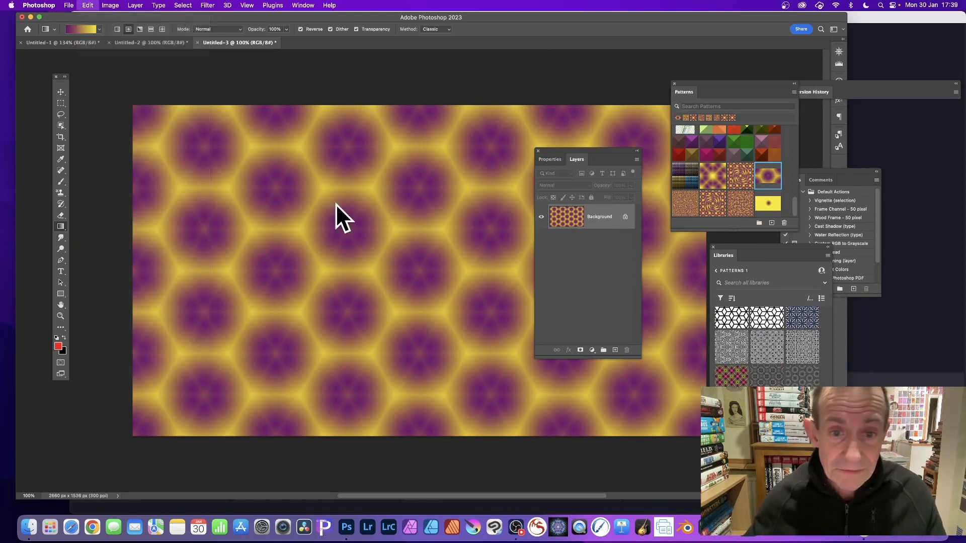
{"action": "left_click", "coordinate": [573, 254]}
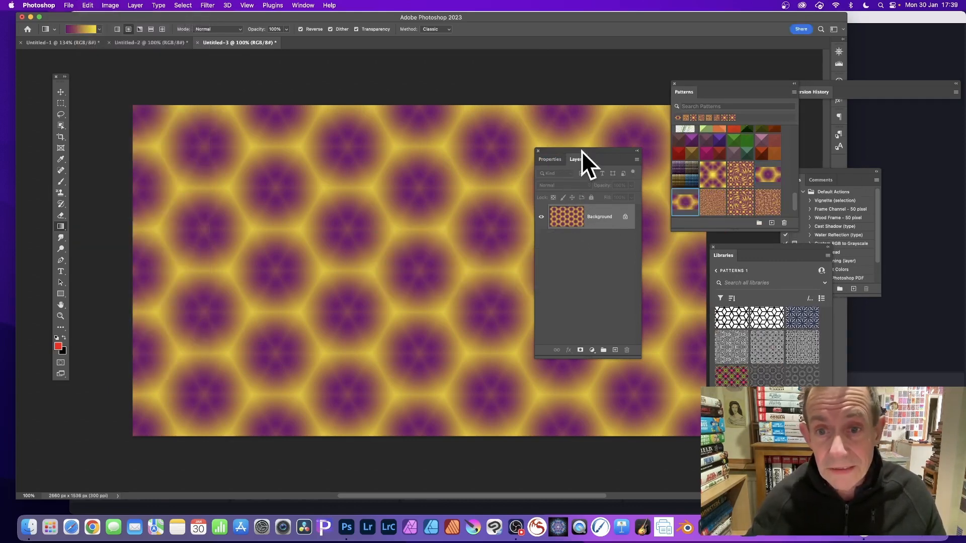
- Apply a Twirl distortion to the flattened hexagon image so its centre swirls into a spiral
{"action": "left_click_drag", "start_coordinate": [582, 152], "coordinate": [735, 59]}
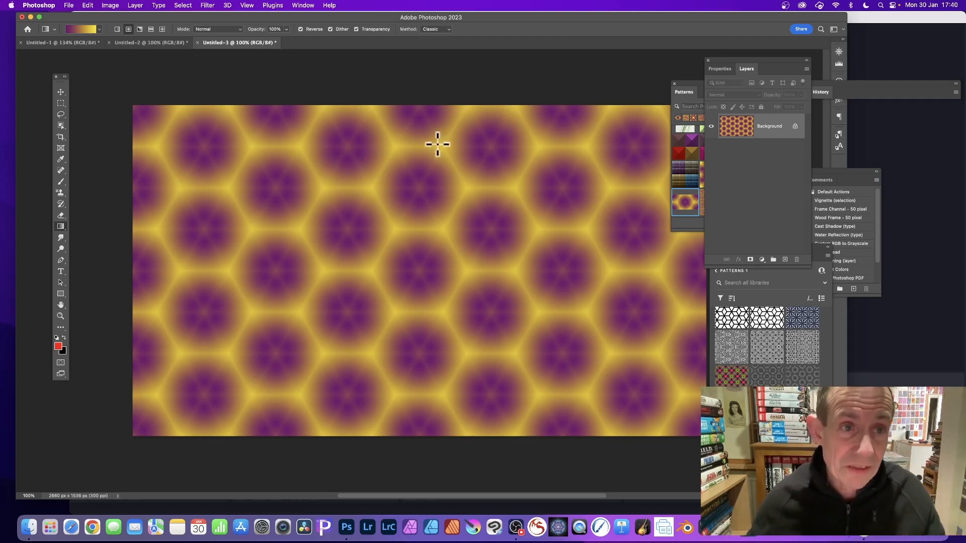
{"action": "left_click", "coordinate": [208, 6]}
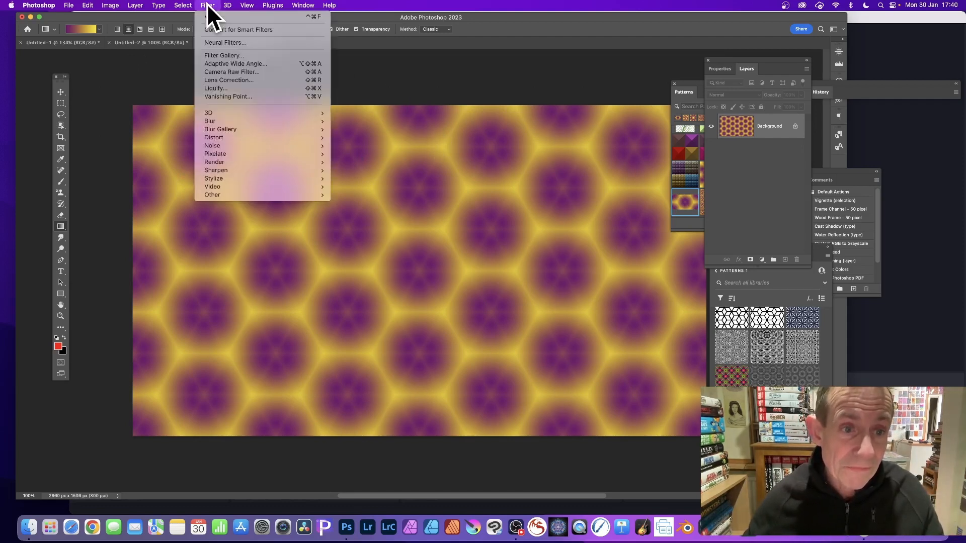
{"action": "mouse_move", "coordinate": [224, 137]}
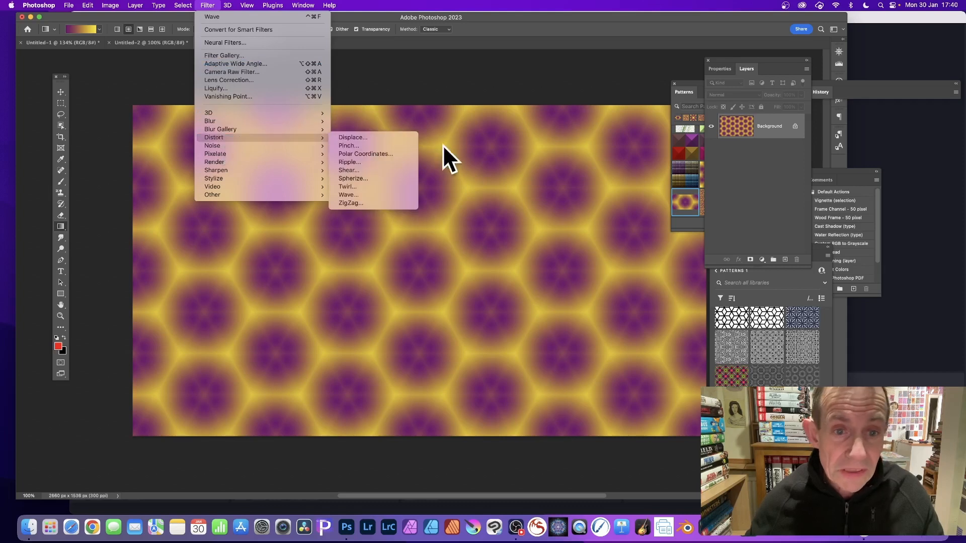
{"action": "left_click", "coordinate": [367, 186]}
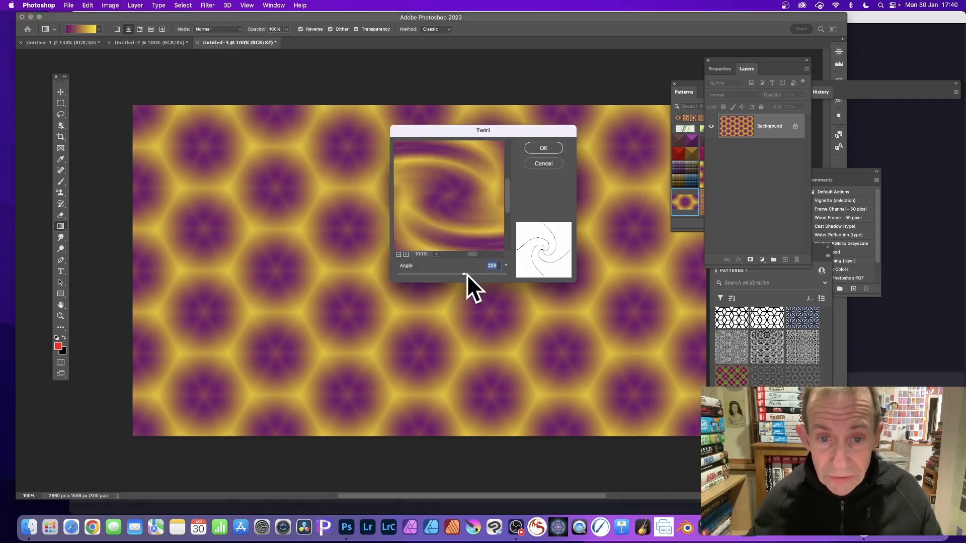
{"action": "left_click_drag", "start_coordinate": [467, 274], "coordinate": [467, 274]}
{"action": "left_click", "coordinate": [543, 148]}
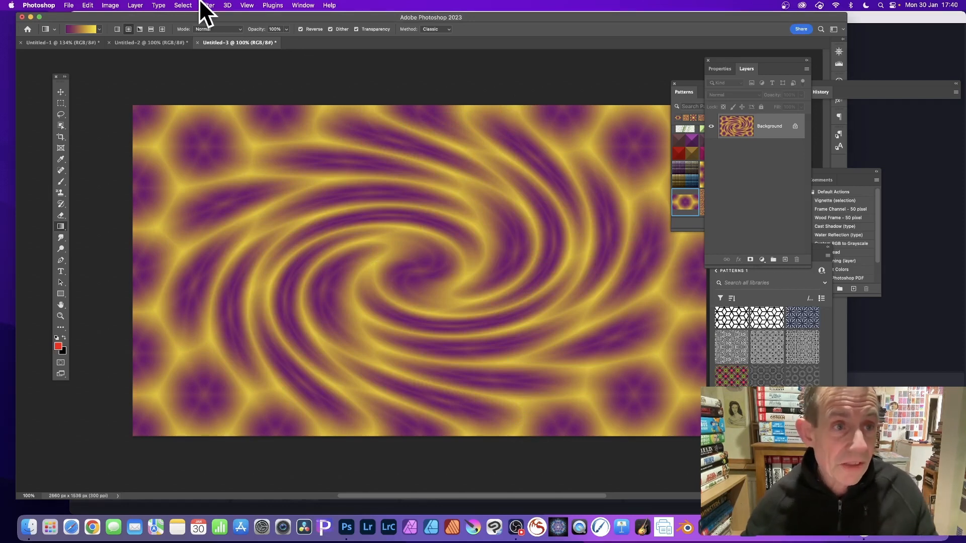
- Define the twirled hexagon image as a new pattern named Pattern 43
{"action": "left_click", "coordinate": [94, 5]}
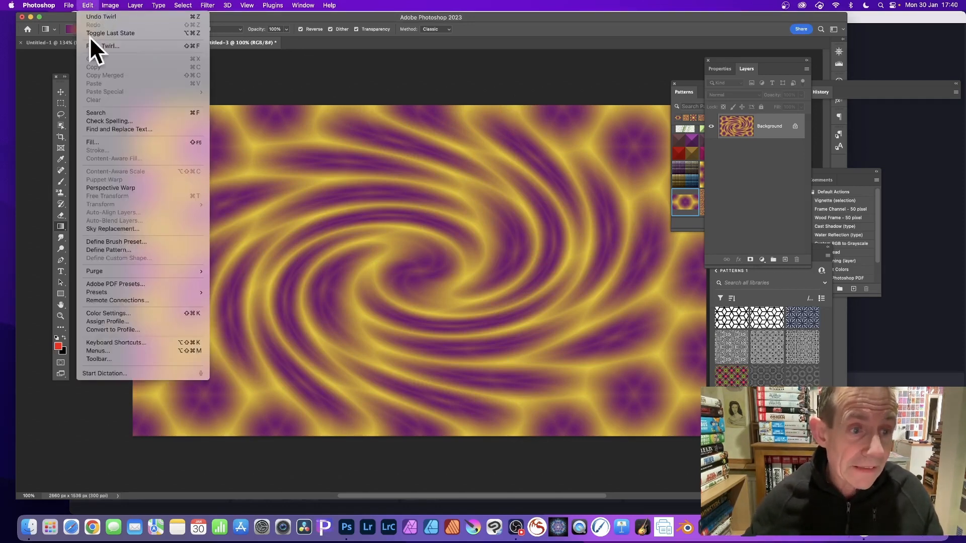
{"action": "left_click", "coordinate": [121, 250]}
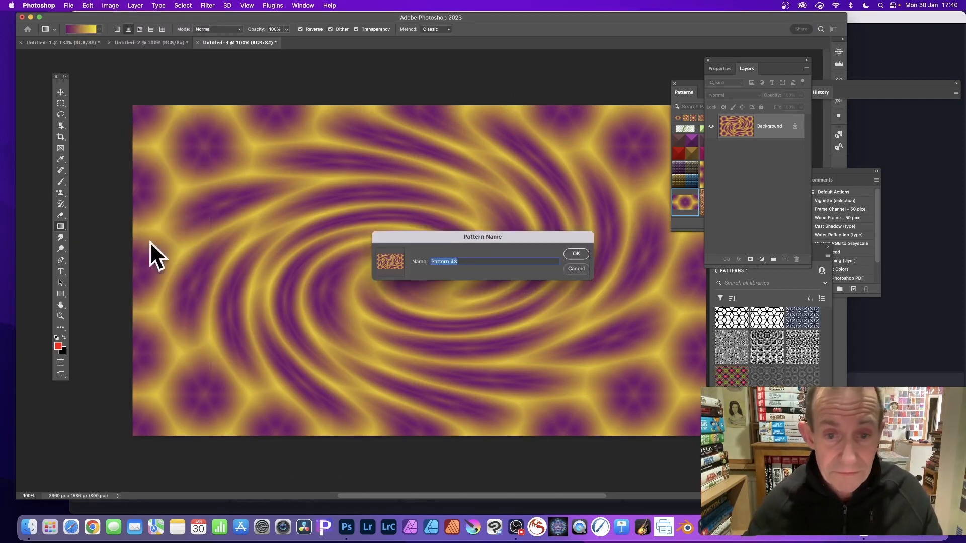
{"action": "left_click", "coordinate": [580, 254]}
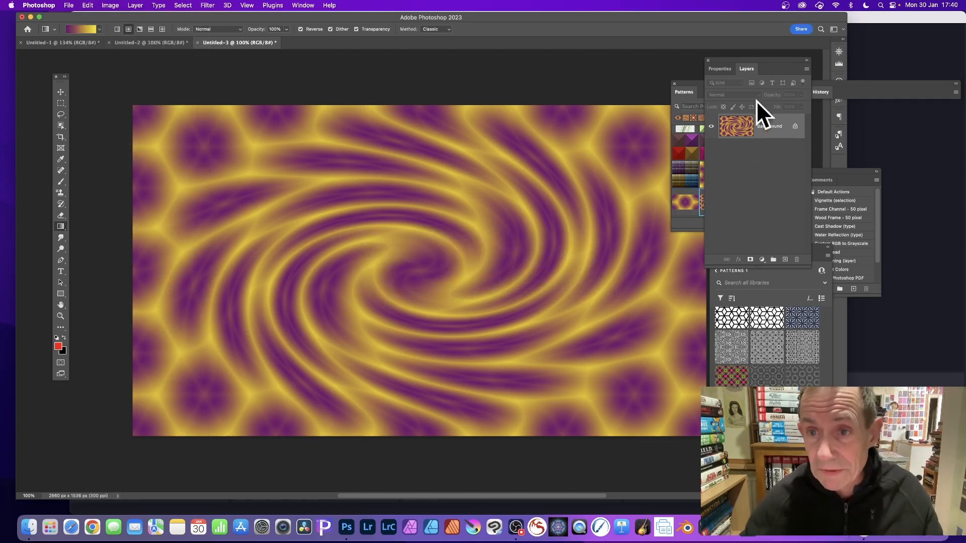
- Fill the canvas with the new twirled hexagon pattern and set the pattern fill's scale to 25%
{"action": "left_click_drag", "start_coordinate": [697, 83], "coordinate": [603, 67]}
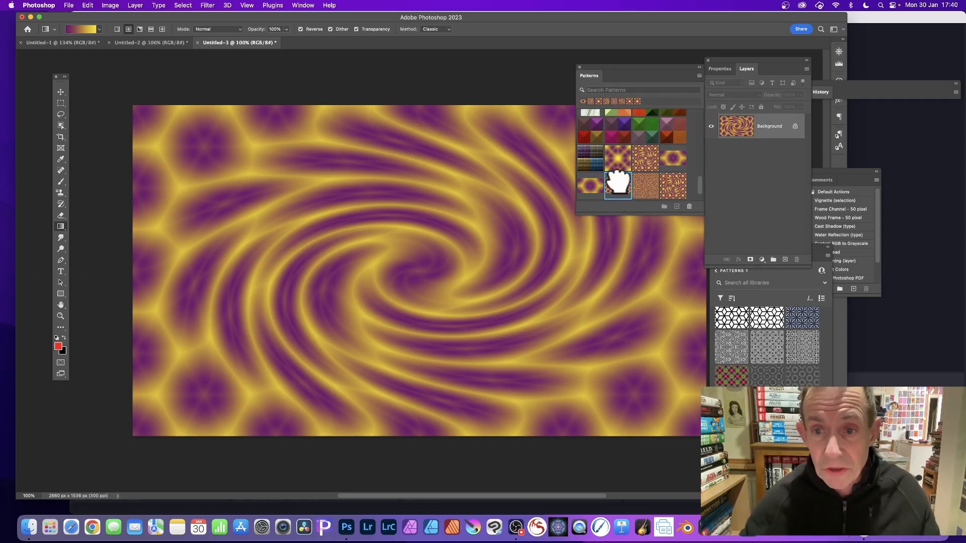
{"action": "left_click_drag", "start_coordinate": [617, 179], "coordinate": [436, 246]}
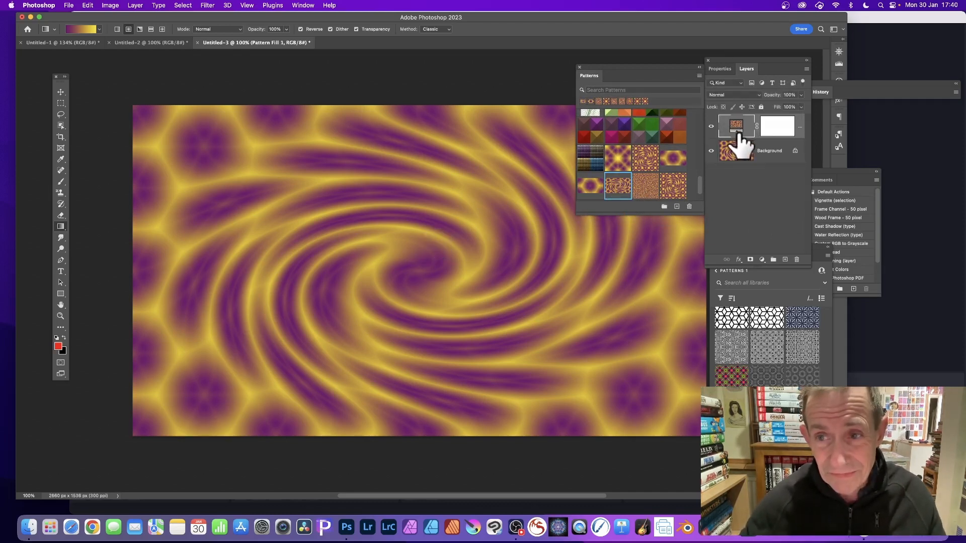
{"action": "left_click_drag", "start_coordinate": [750, 67], "coordinate": [491, 111]}
{"action": "double_click", "coordinate": [502, 155]}
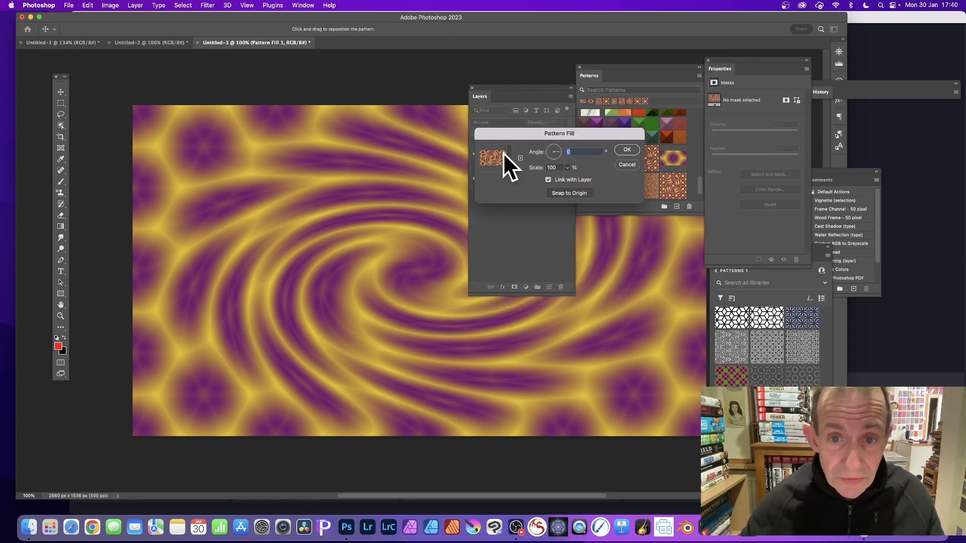
{"action": "double_click", "coordinate": [560, 168]}
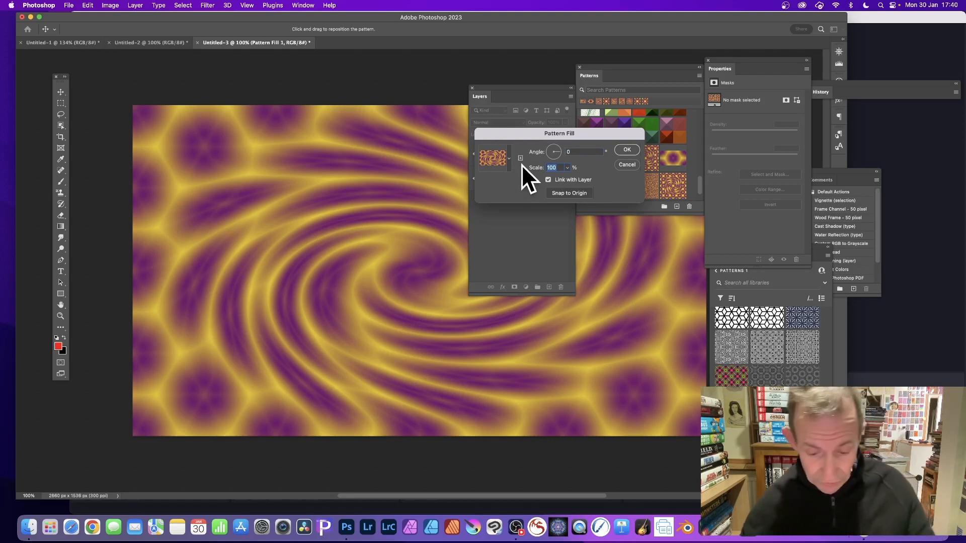
{"action": "type", "text": "25"}
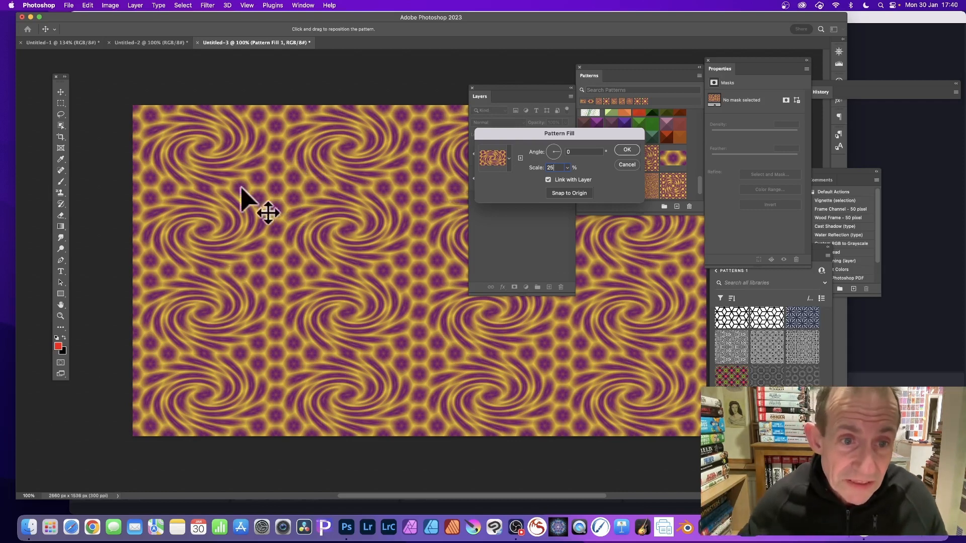
{"action": "left_click", "coordinate": [624, 150]}
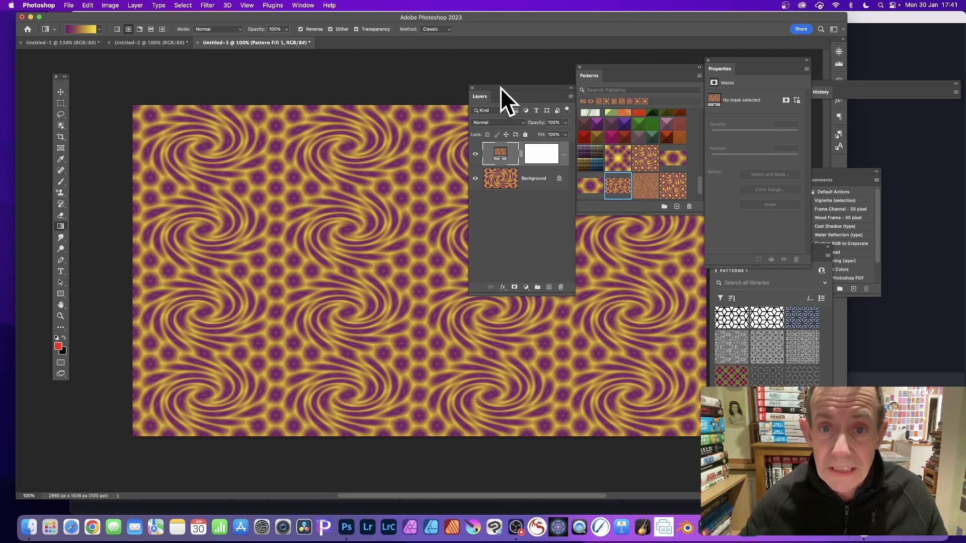
- Flatten the repeated swirl pattern fill and the background into a single layer
{"action": "left_click_drag", "start_coordinate": [500, 88], "coordinate": [621, 48]}
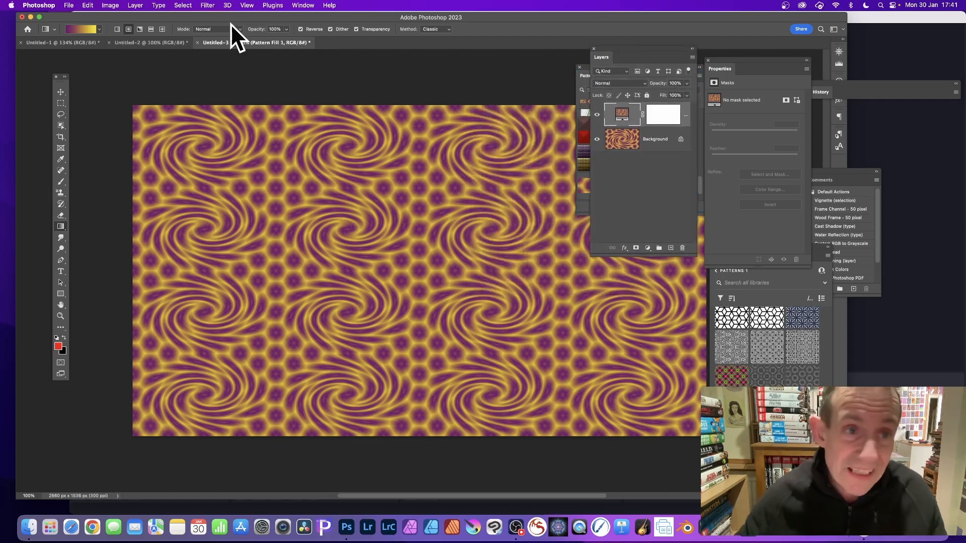
{"action": "left_click", "coordinate": [146, 4]}
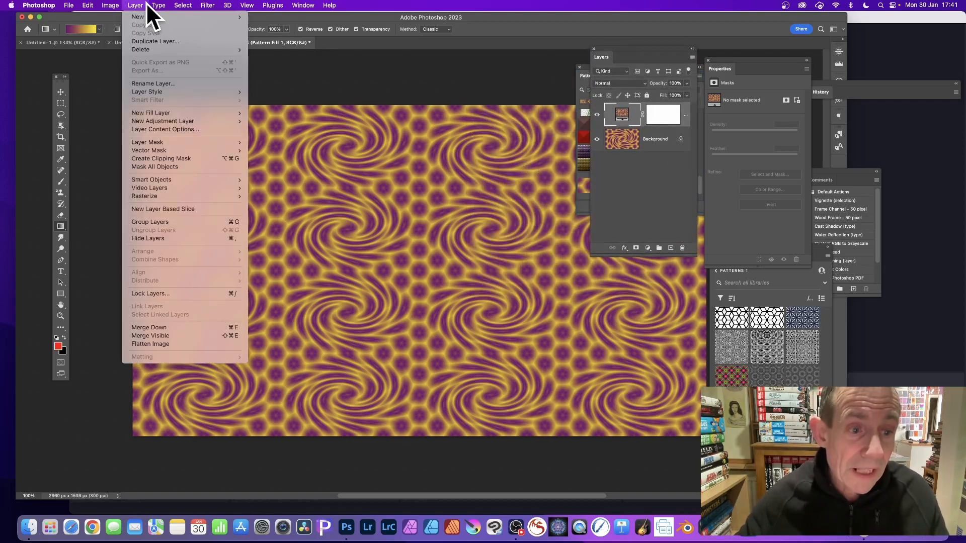
{"action": "left_click", "coordinate": [149, 341]}
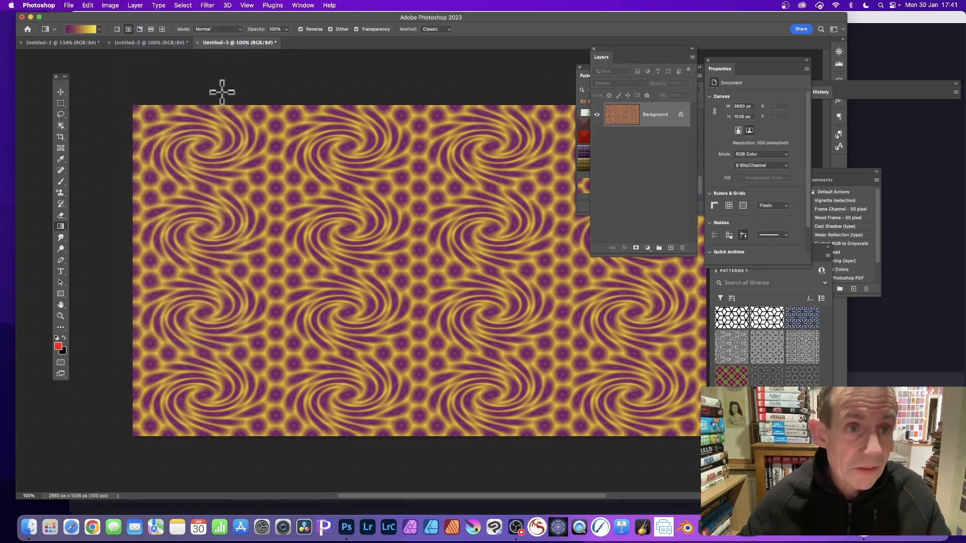
- Apply a Wave distortion to the swirl image with wavelength 467 to 876 and amplitude 167 to 375
{"action": "left_click", "coordinate": [207, 4]}
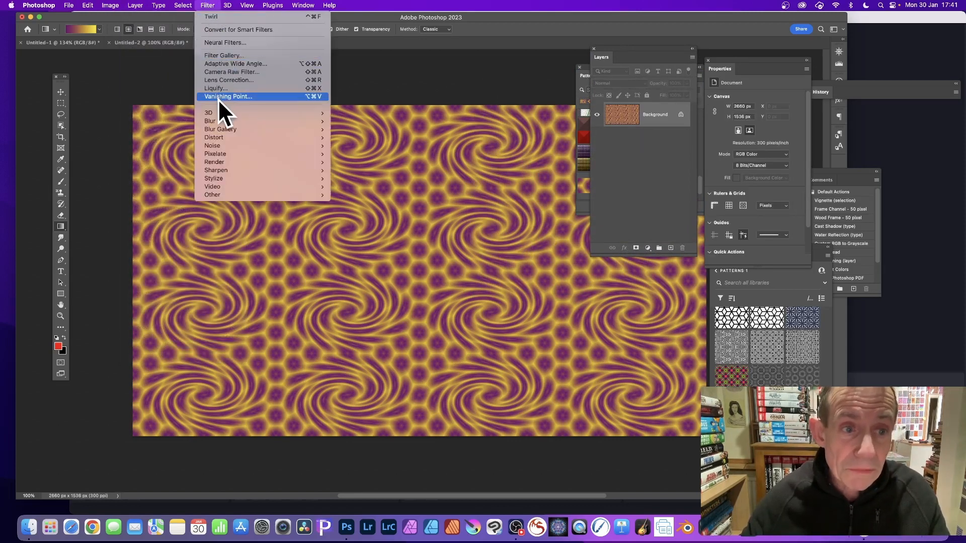
{"action": "mouse_move", "coordinate": [217, 137]}
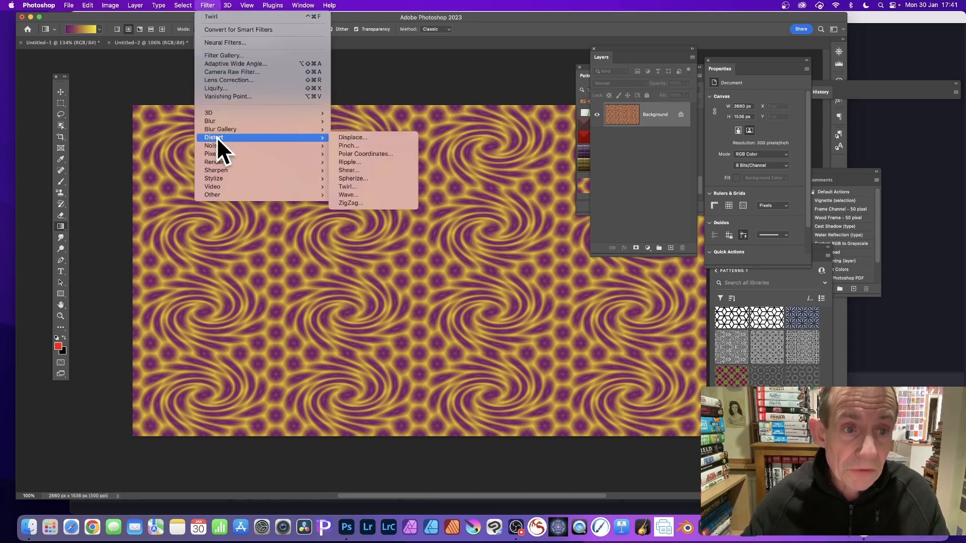
{"action": "left_click", "coordinate": [352, 196]}
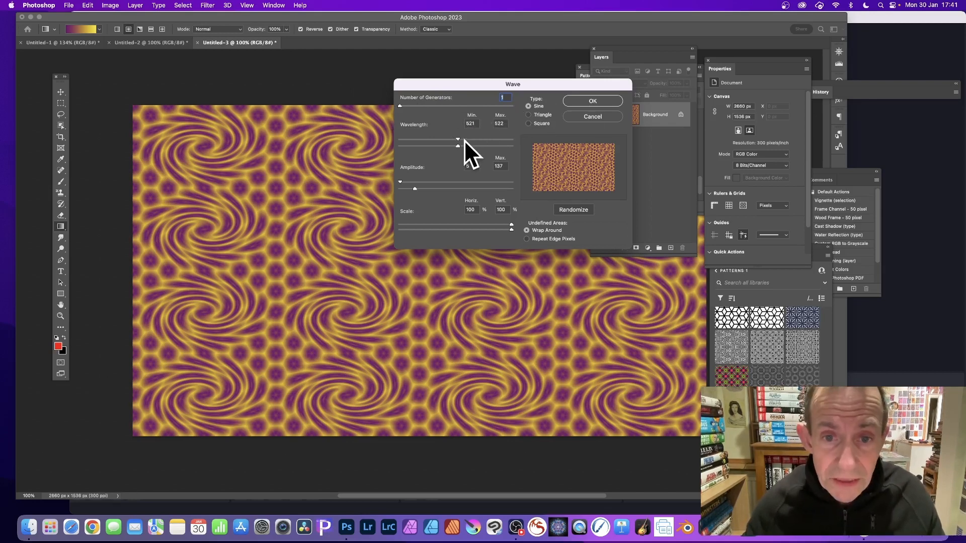
{"action": "mouse_move", "coordinate": [459, 139]}
{"action": "left_mouse_down"}
{"action": "mouse_move", "coordinate": [448, 138]}
{"action": "mouse_move", "coordinate": [479, 140]}
{"action": "mouse_move", "coordinate": [423, 132]}
{"action": "mouse_move", "coordinate": [451, 137]}
{"action": "left_mouse_up"}
{"action": "mouse_move", "coordinate": [415, 188]}
{"action": "left_mouse_down"}
{"action": "mouse_move", "coordinate": [443, 189]}
{"action": "mouse_move", "coordinate": [419, 181]}
{"action": "left_mouse_up"}
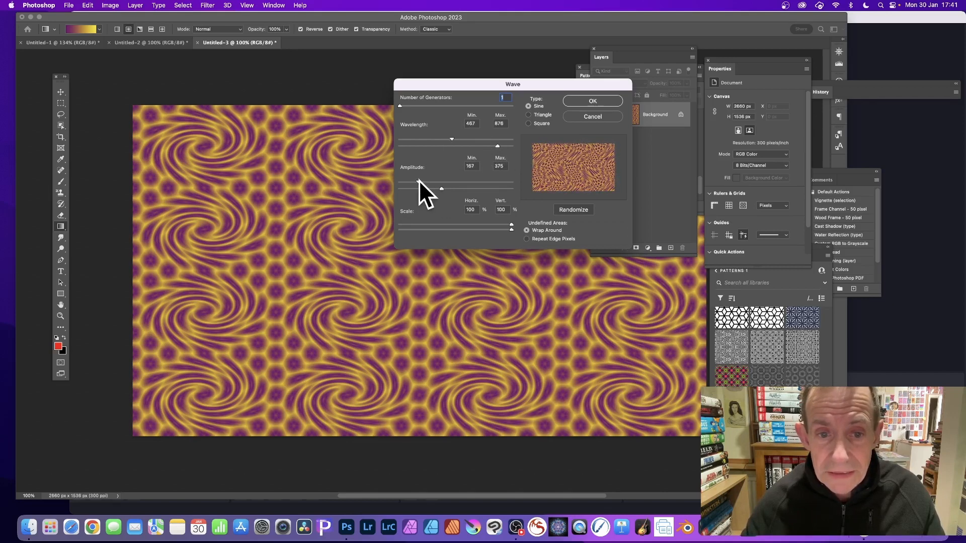
{"action": "left_click", "coordinate": [590, 101]}
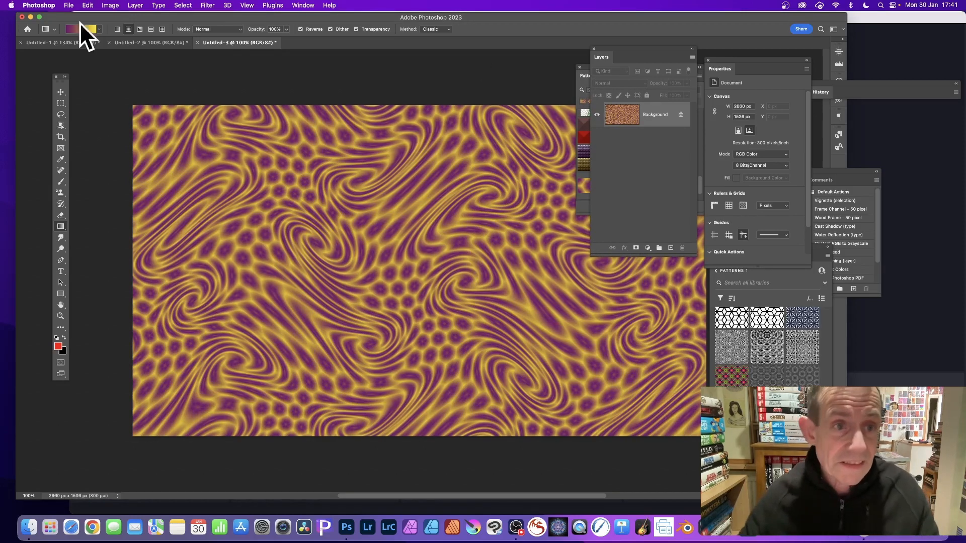
- Look over the Untitled-2 swirl document for comparison and return to the Untitled-3 artwork
{"action": "left_click", "coordinate": [151, 44]}
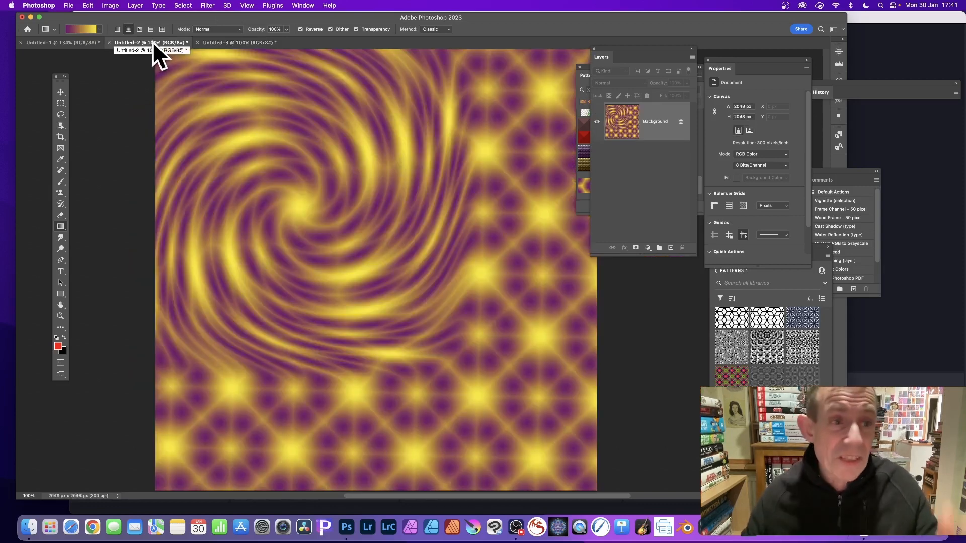
{"action": "left_click", "coordinate": [68, 42]}
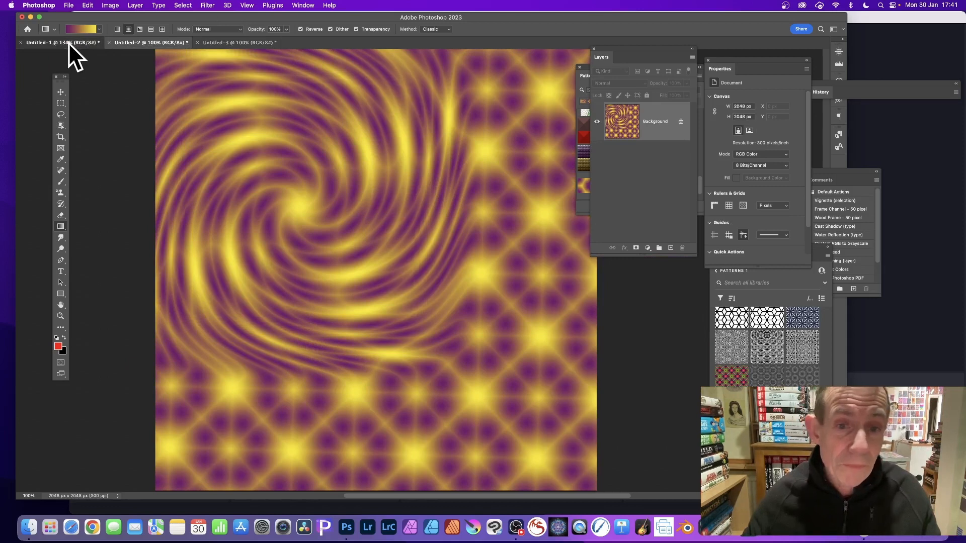
{"action": "left_click", "coordinate": [239, 43]}
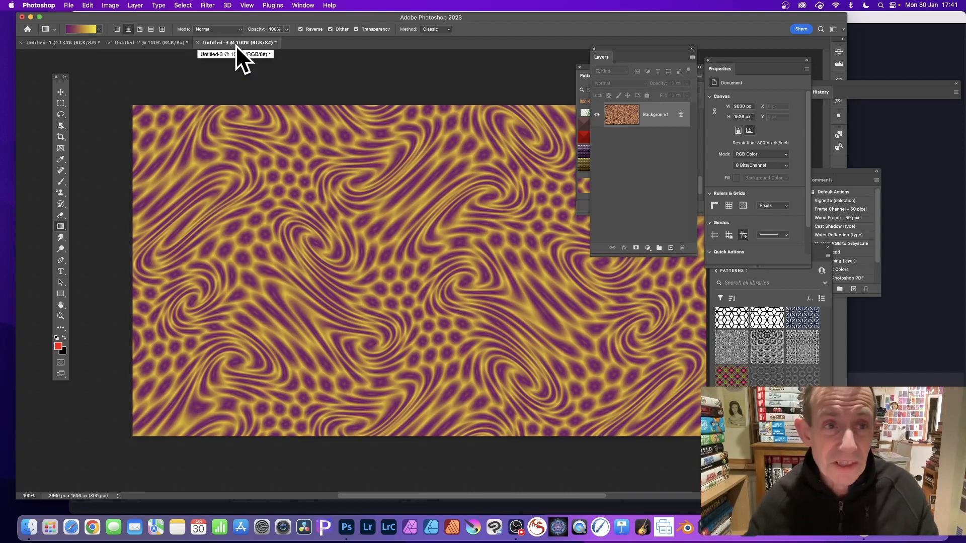
- Reapply the last Wave filter to the Untitled-3 artwork with the same settings
{"action": "left_click", "coordinate": [208, 5]}
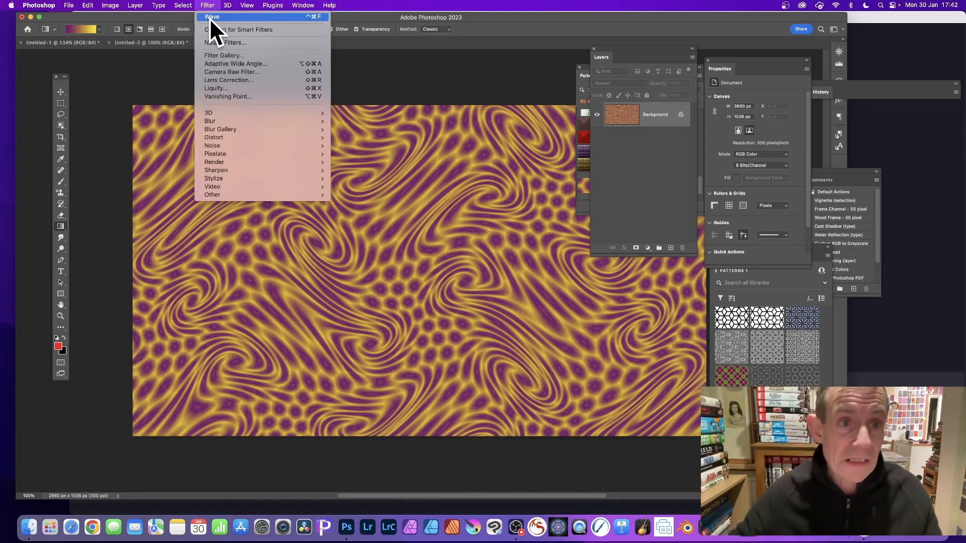
{"action": "left_click", "coordinate": [209, 17]}
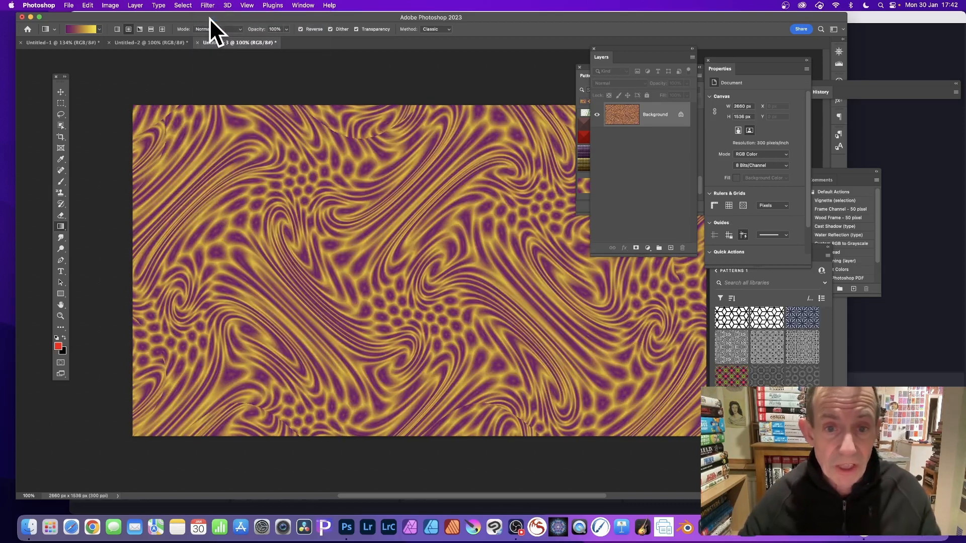